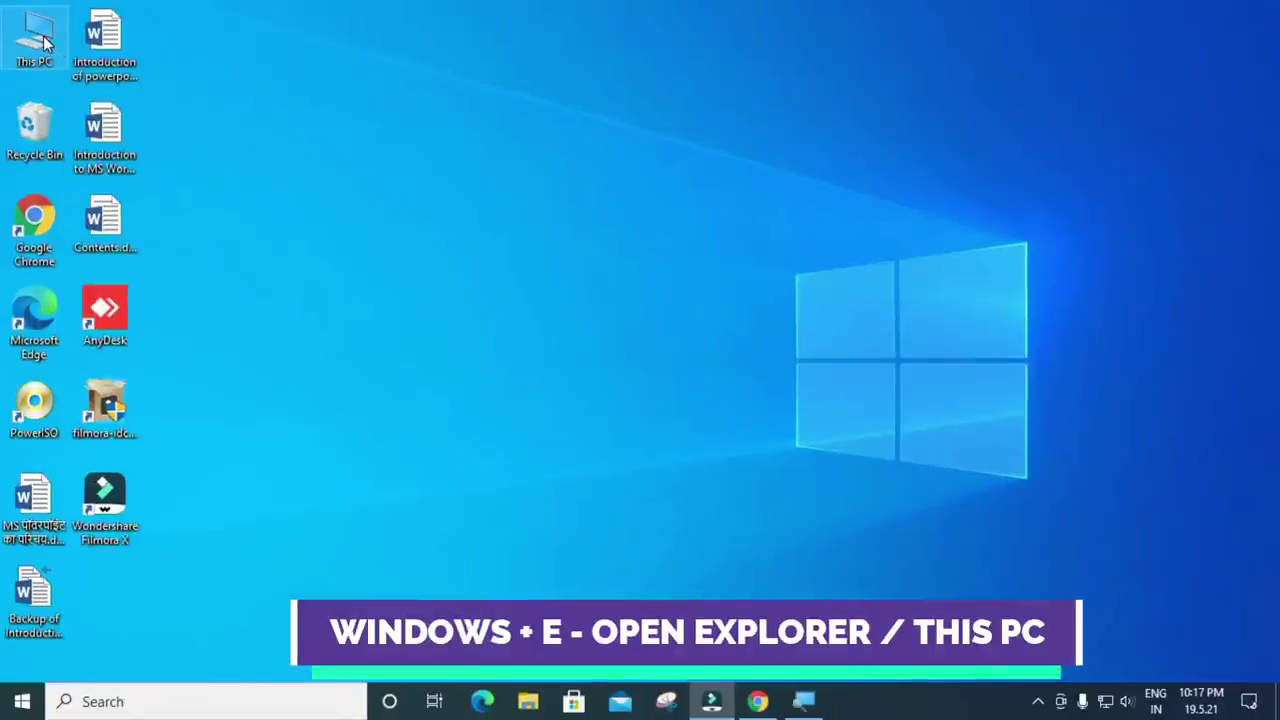
Step: Examine the drives C: and D: listed under This PC in File Explorer, and minimize the window
{"action": "key", "text": "super+e"}
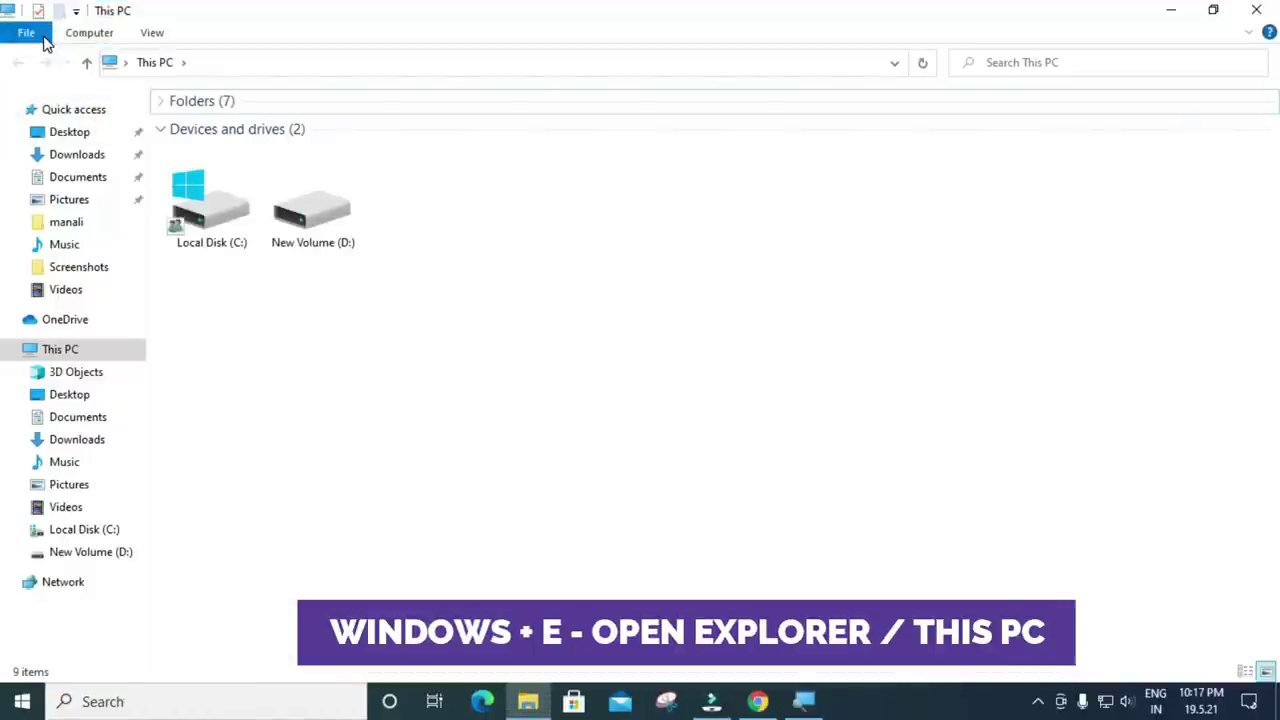
{"action": "left_click", "coordinate": [213, 205]}
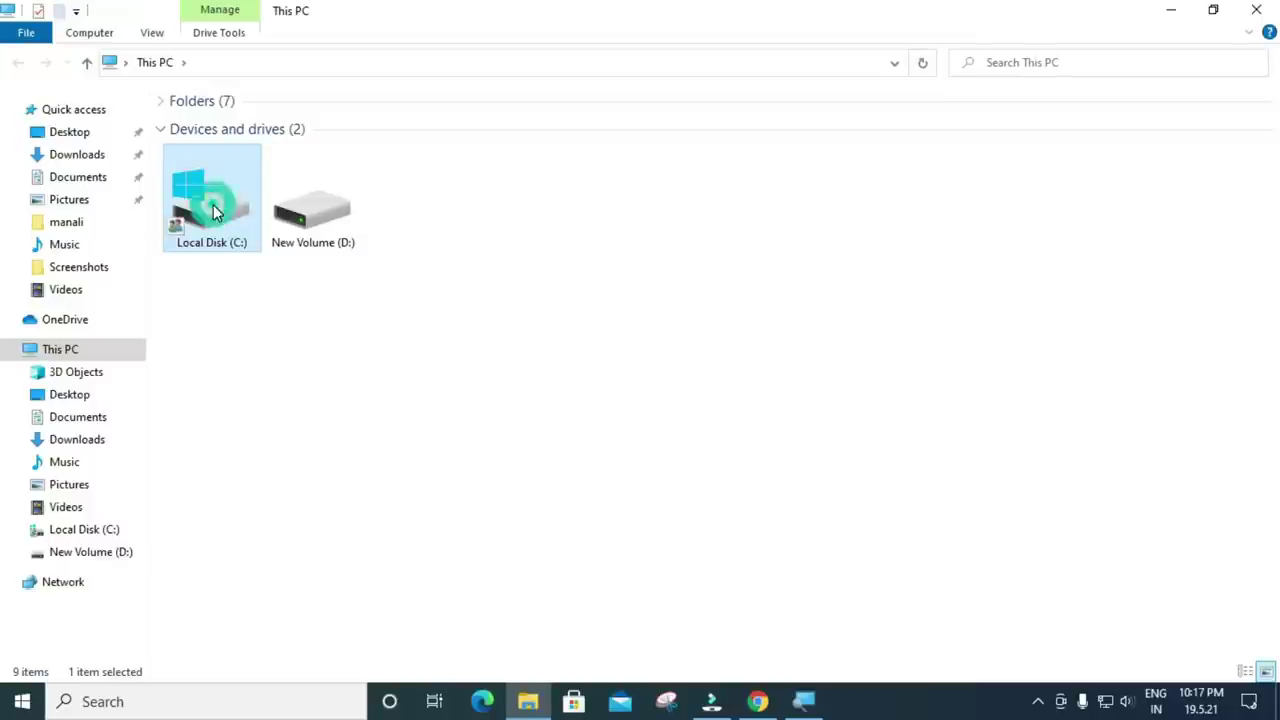
{"action": "left_click", "coordinate": [296, 220]}
{"action": "left_click", "coordinate": [251, 220]}
{"action": "left_click", "coordinate": [294, 222]}
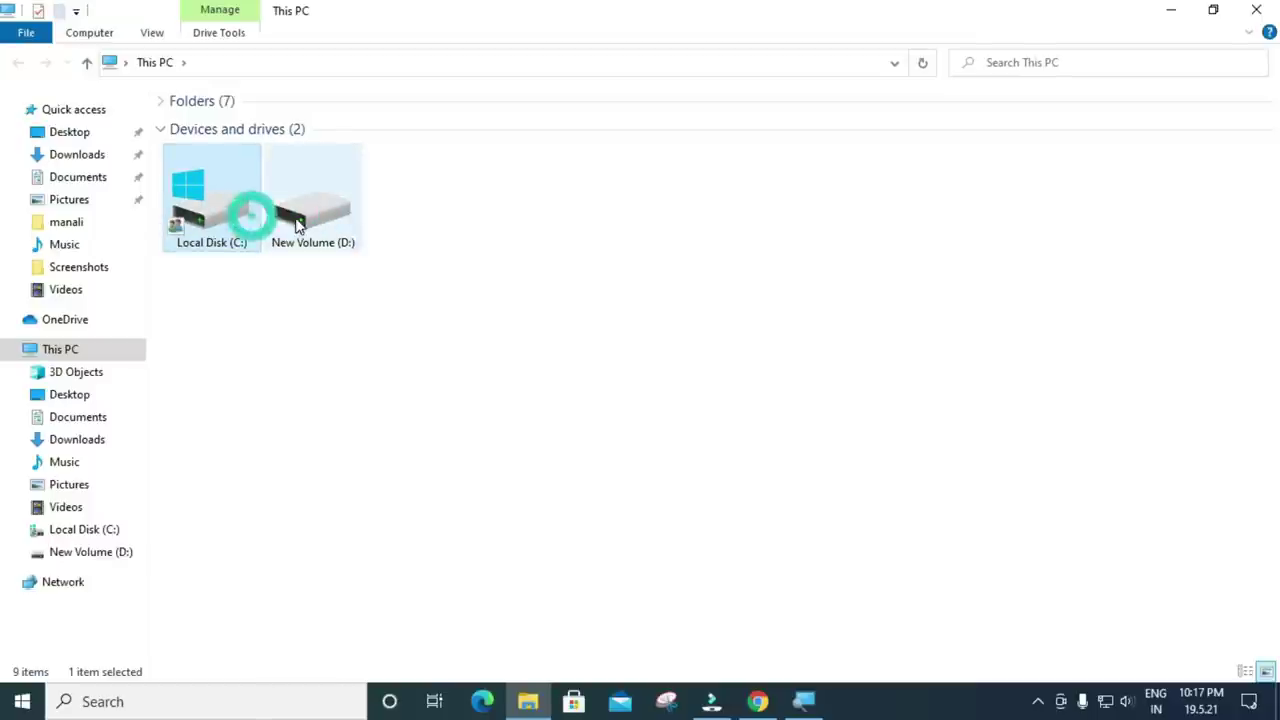
{"action": "left_click", "coordinate": [251, 220]}
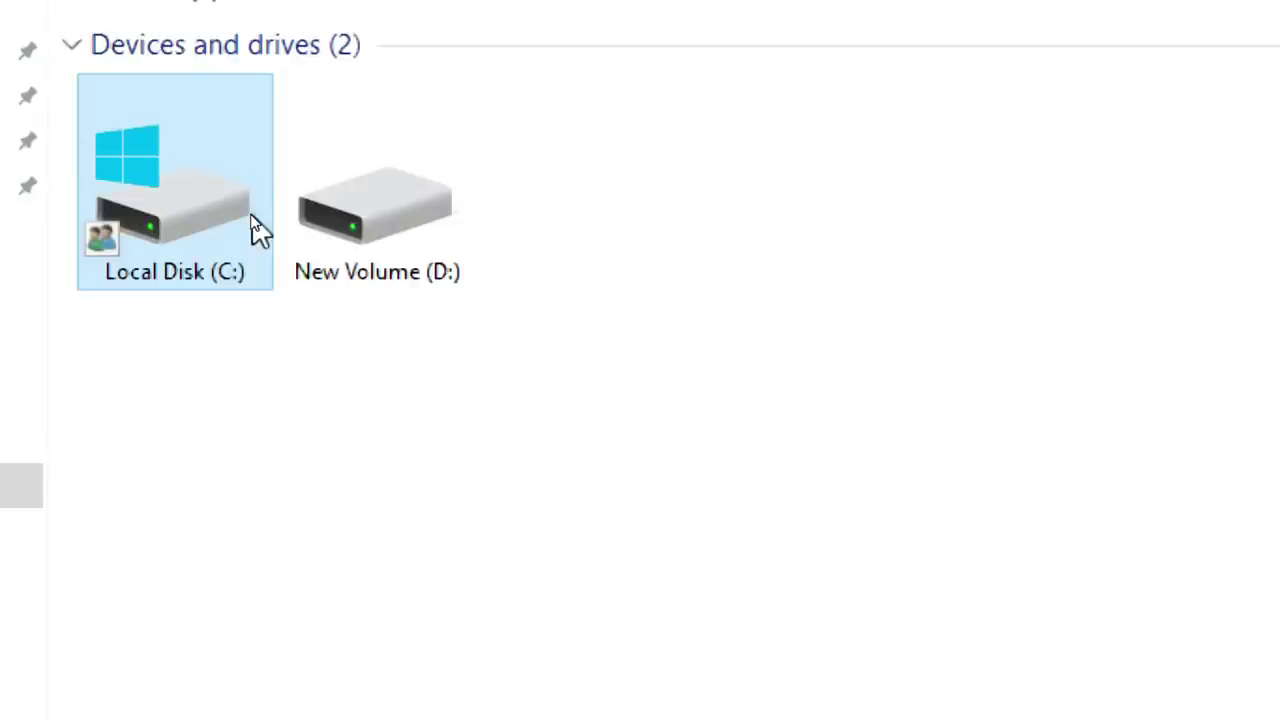
{"action": "left_click", "coordinate": [390, 224]}
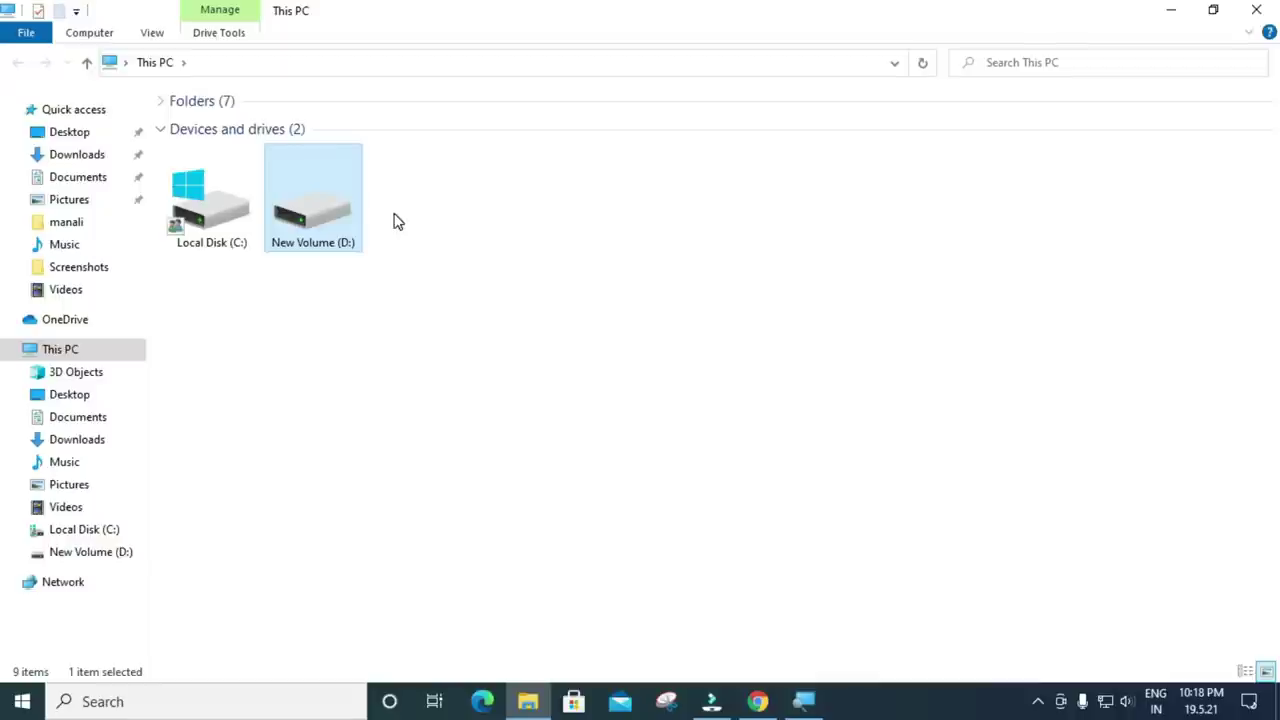
{"action": "left_click", "coordinate": [1171, 10]}
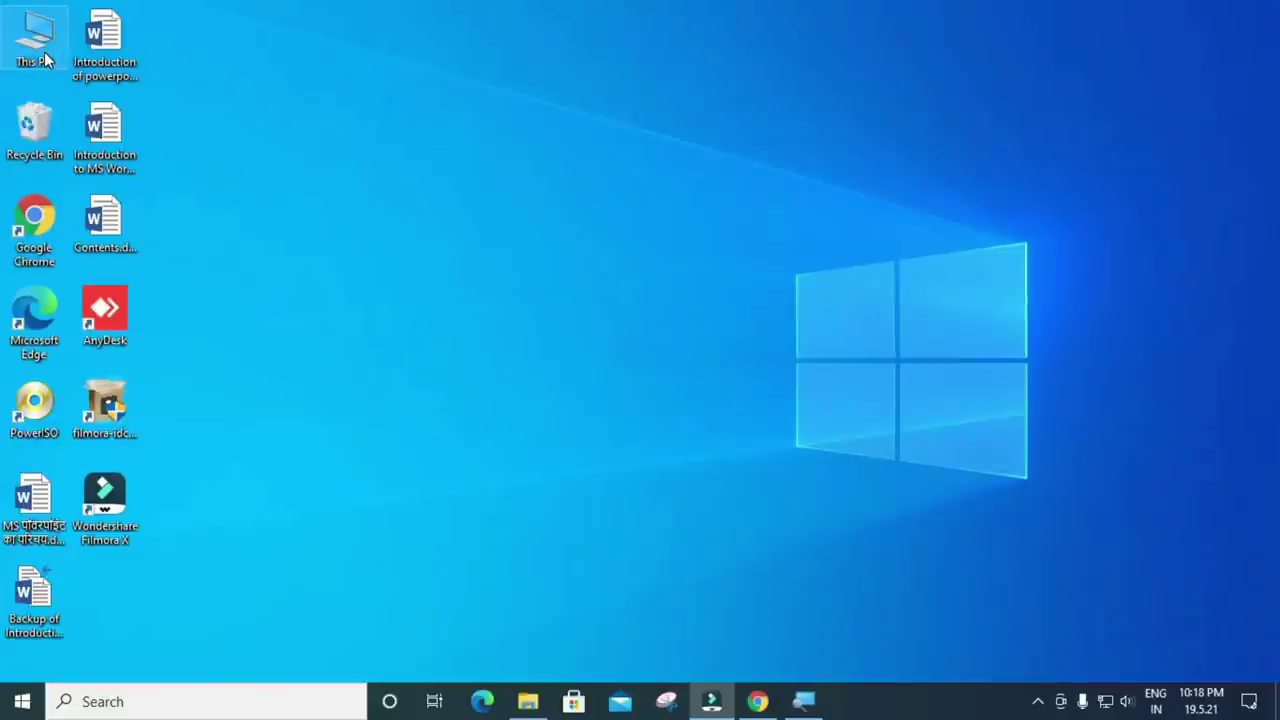
Step: Open Computer Management for This PC in a maximized window and show Disk Management
{"action": "right_click", "coordinate": [45, 60]}
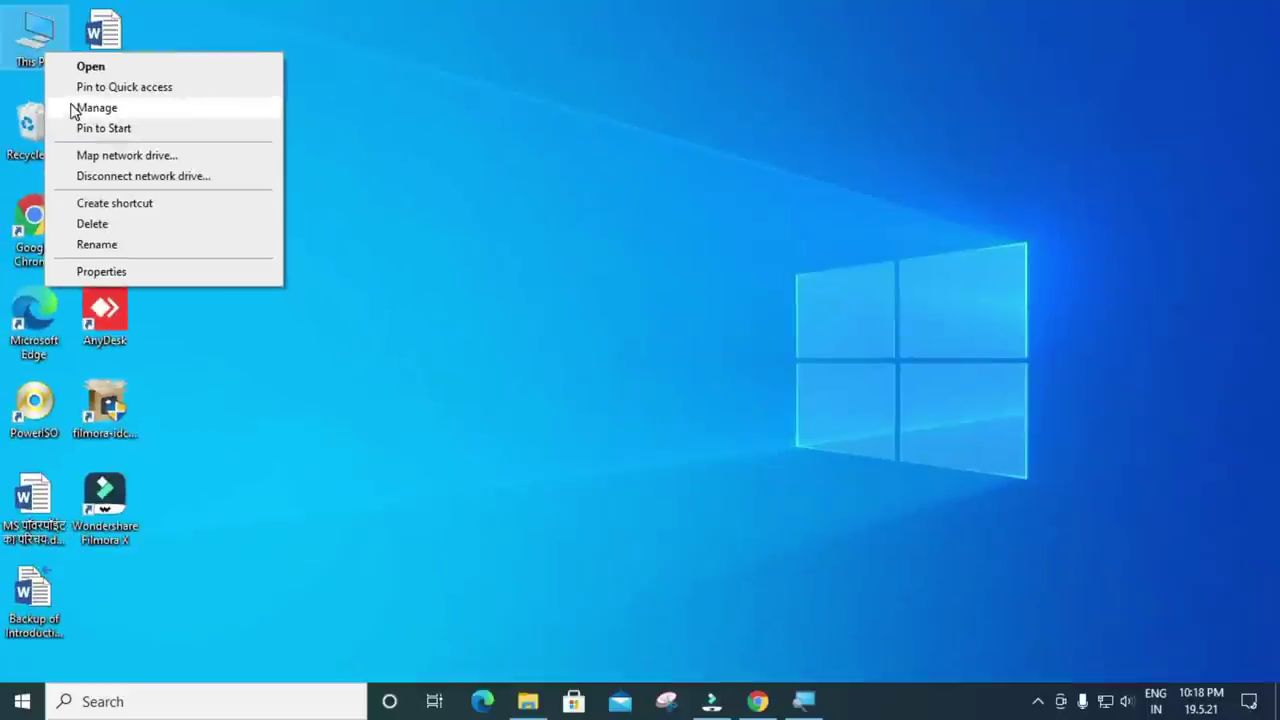
{"action": "left_click", "coordinate": [96, 108]}
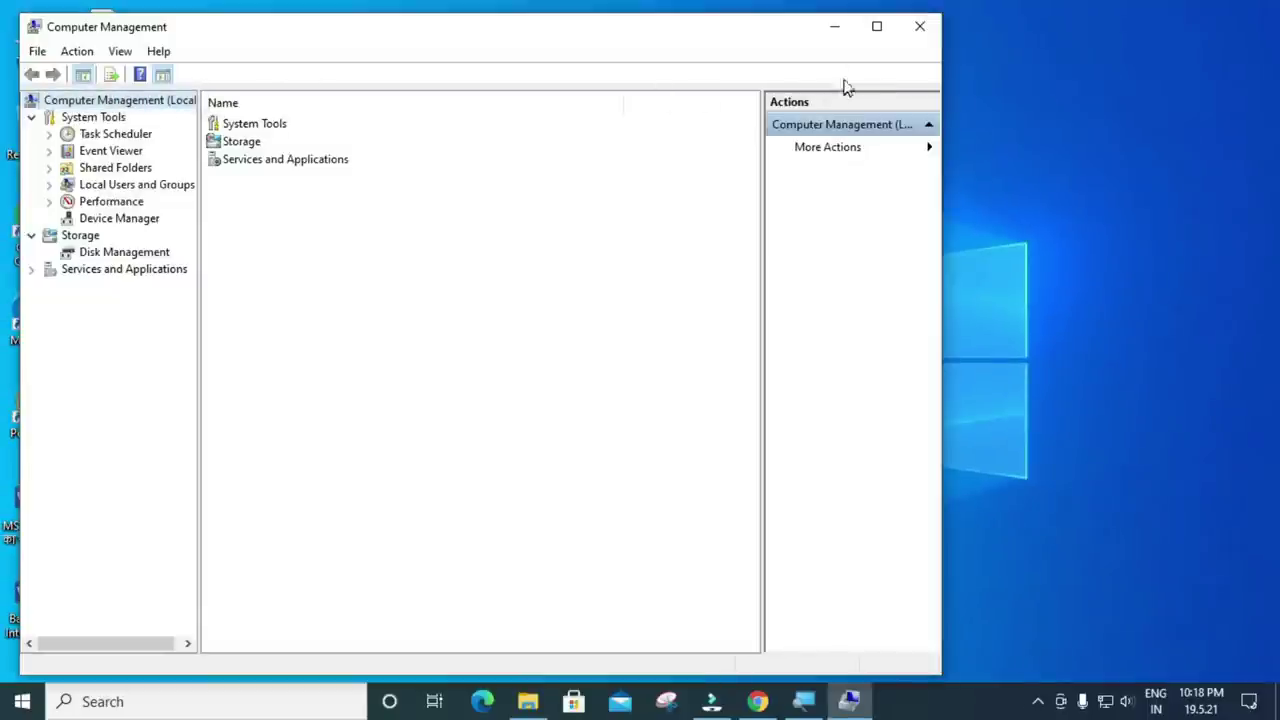
{"action": "left_click", "coordinate": [878, 27]}
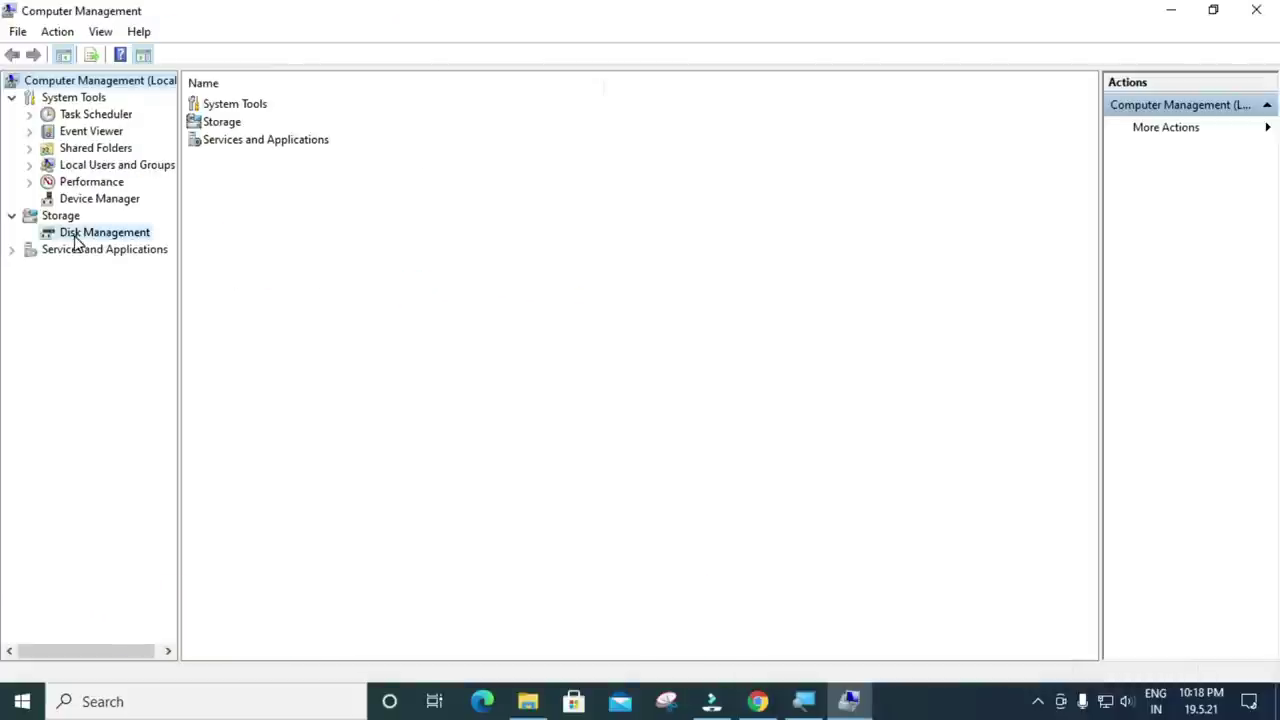
{"action": "left_click", "coordinate": [75, 236]}
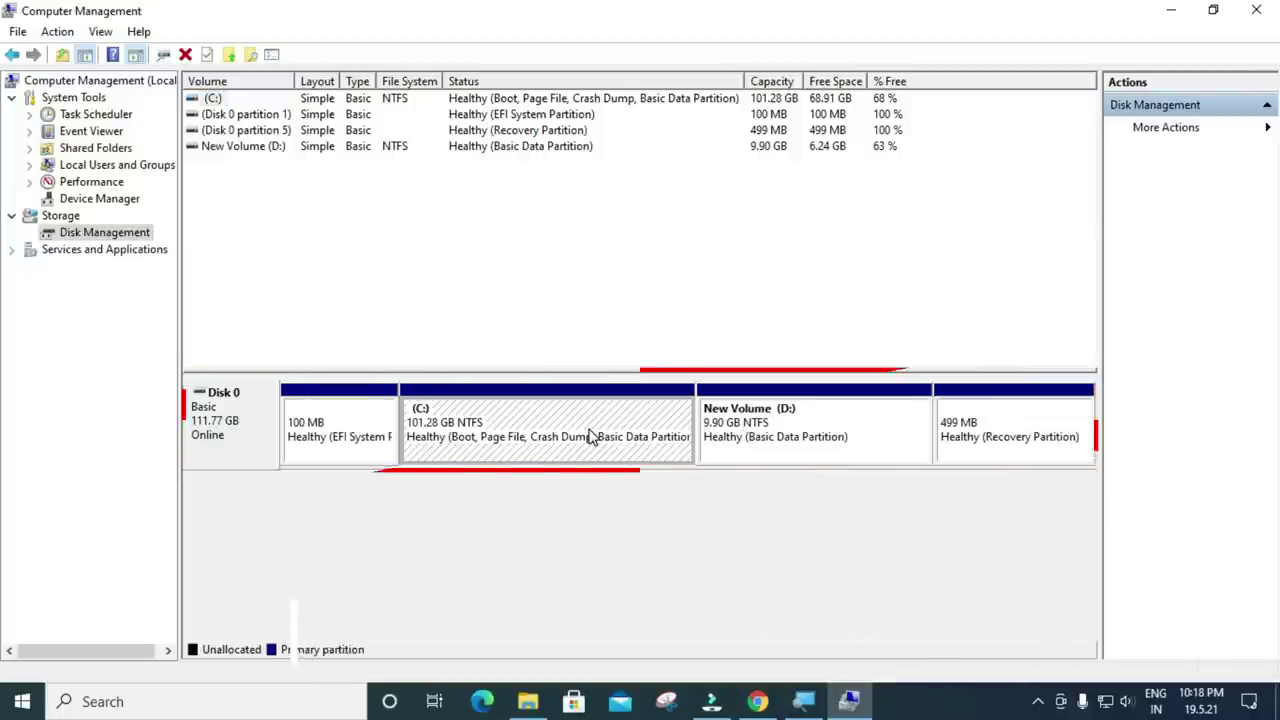
Step: Examine the C: and D: partitions on Disk 0, comparing their capacity and free space
{"action": "left_click", "coordinate": [806, 443]}
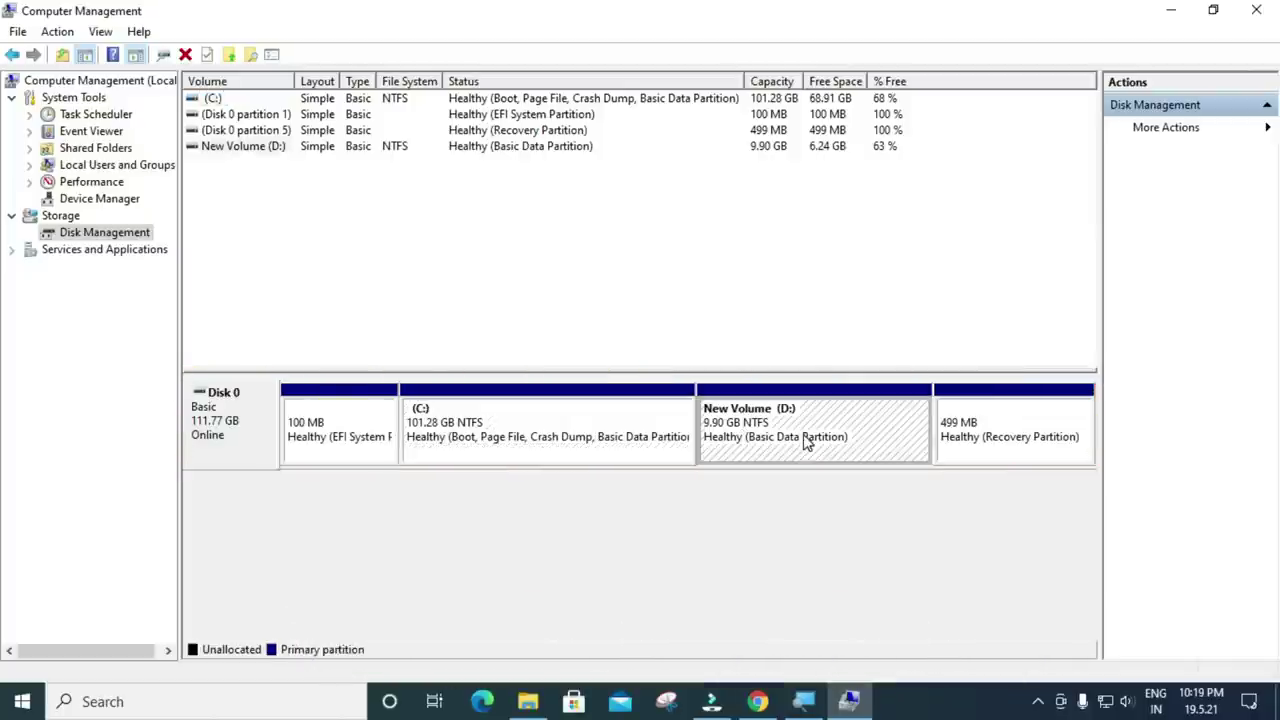
{"action": "left_click", "coordinate": [582, 449]}
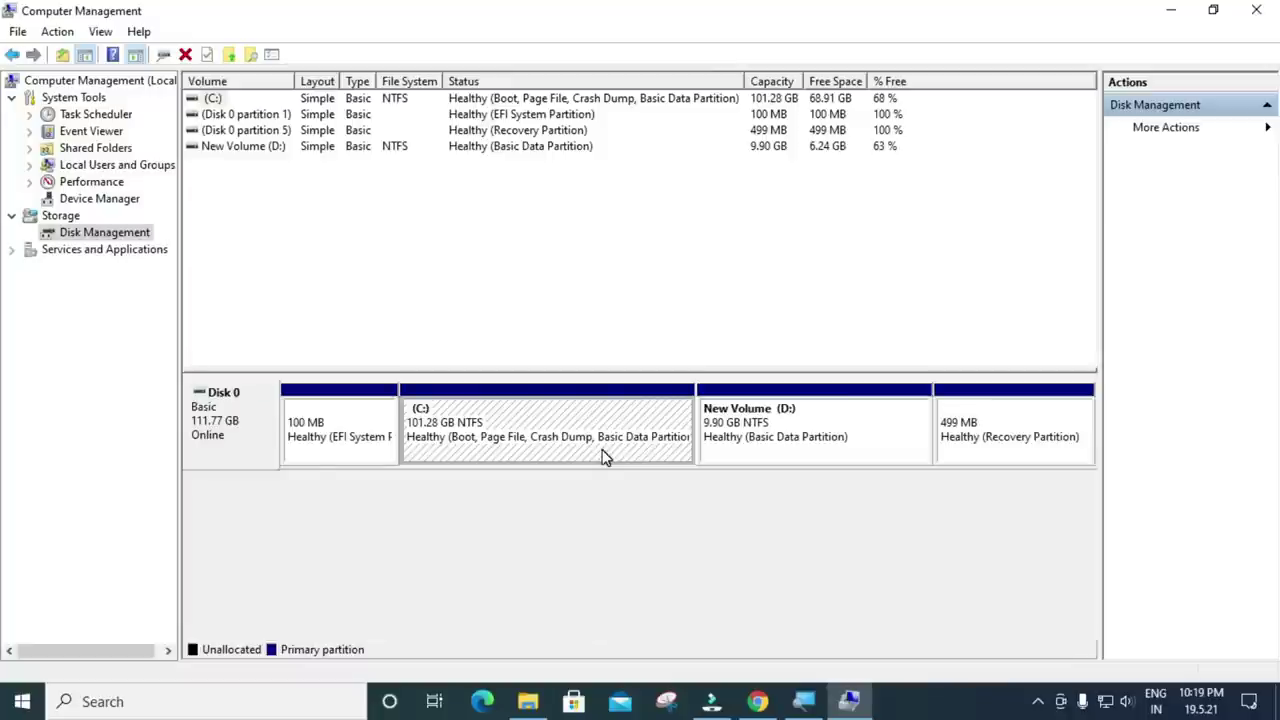
{"action": "left_click", "coordinate": [712, 432]}
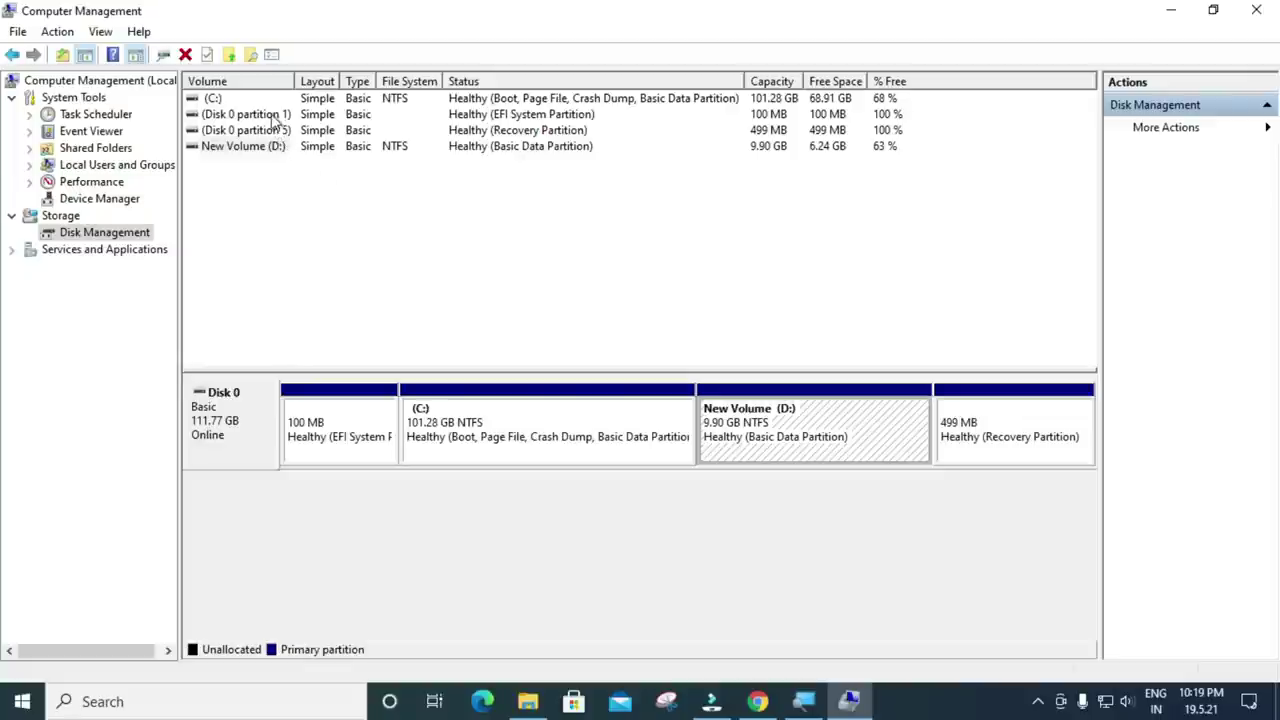
{"action": "left_click", "coordinate": [563, 420]}
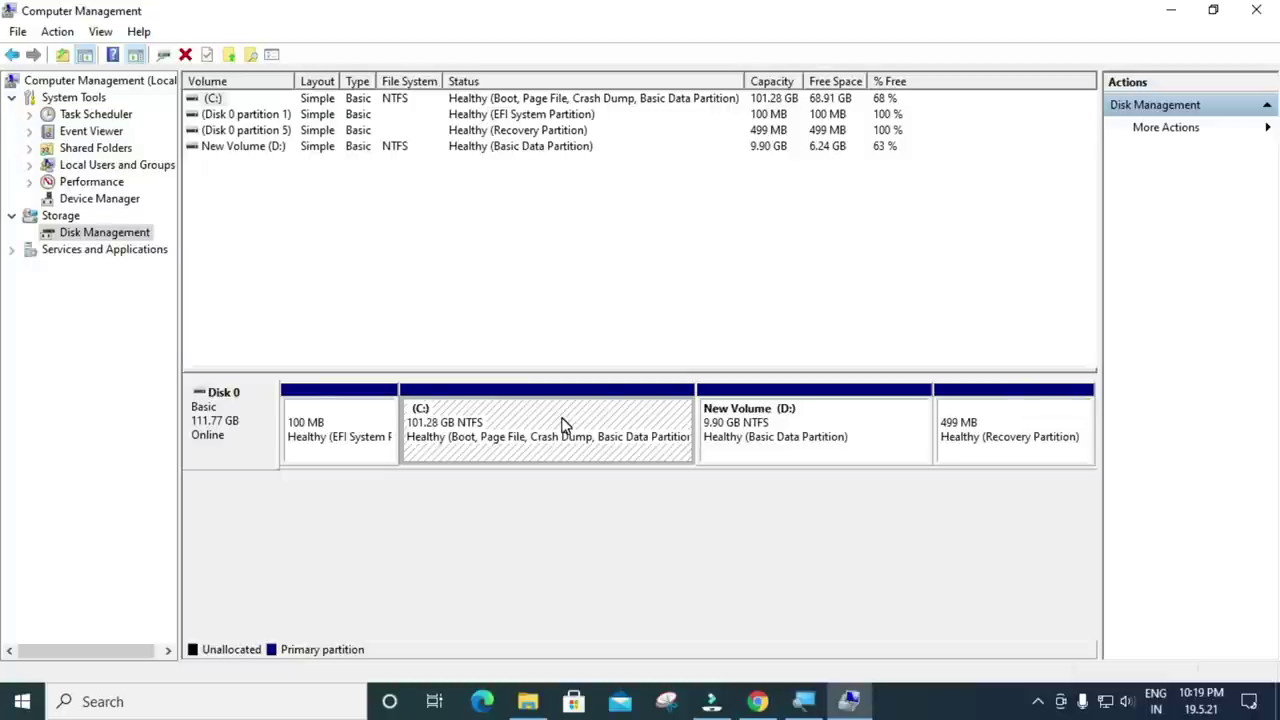
{"action": "left_click", "coordinate": [213, 100]}
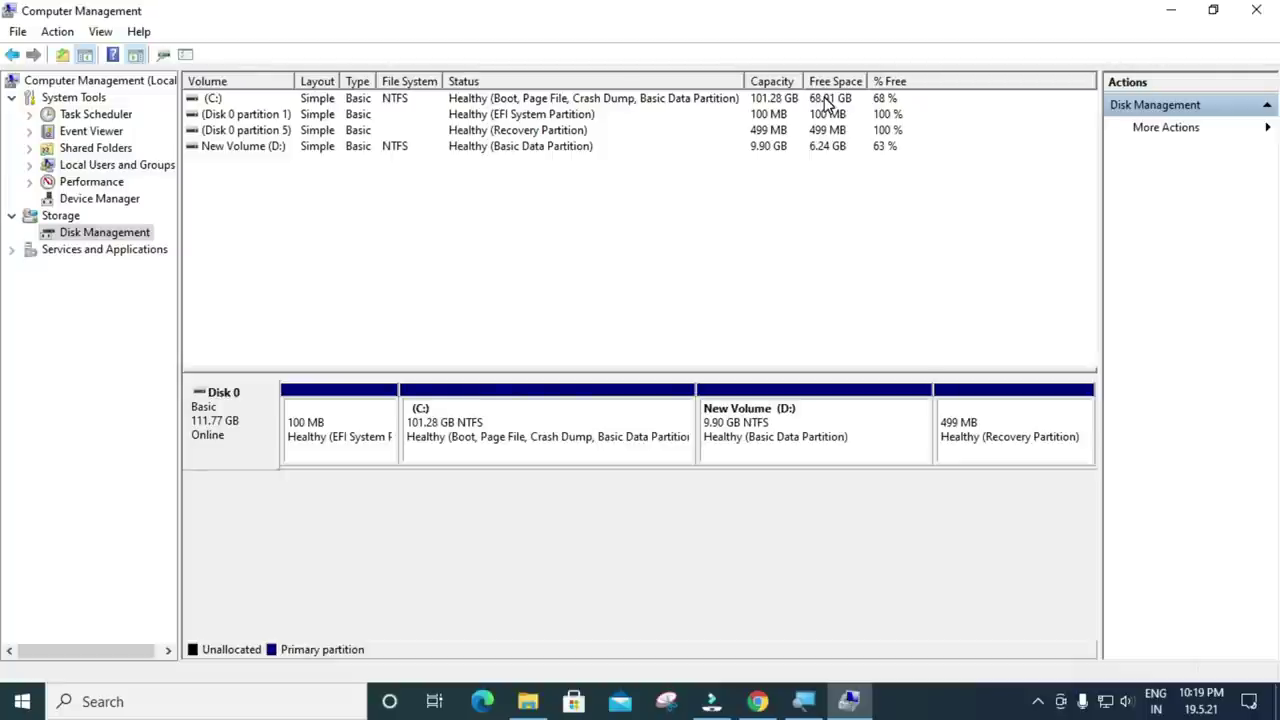
{"action": "left_click", "coordinate": [636, 425]}
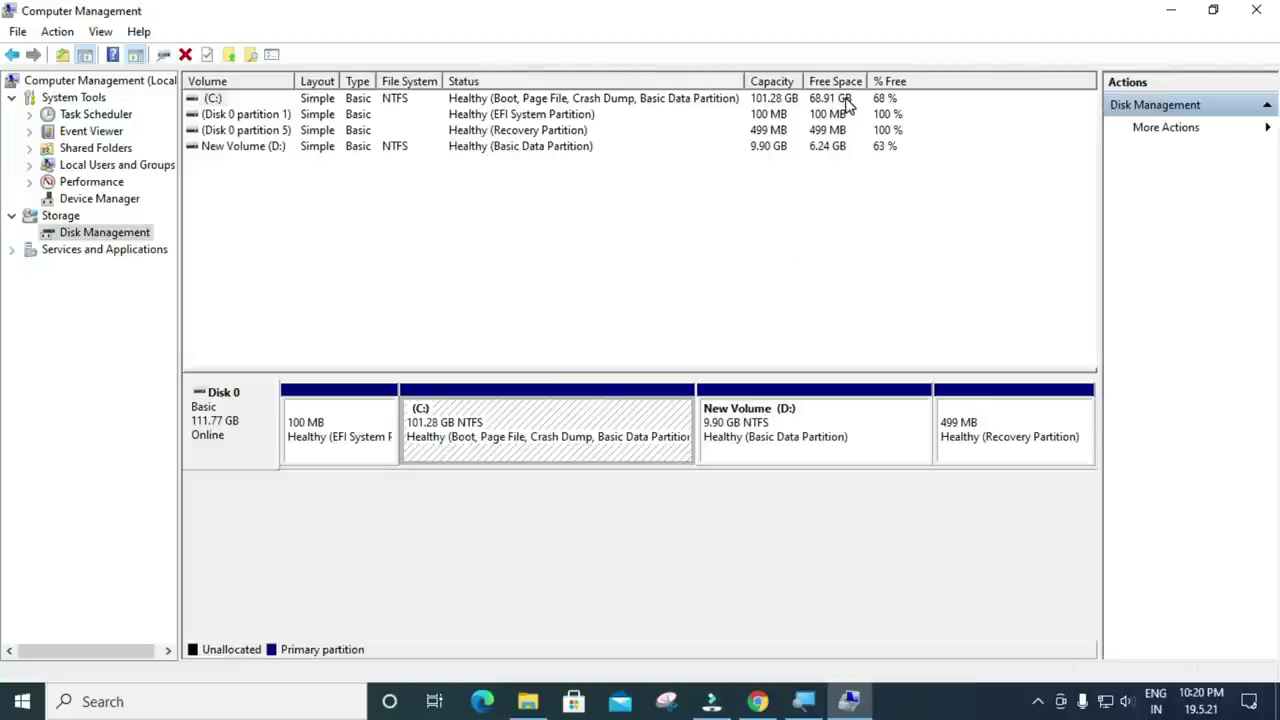
{"action": "left_click", "coordinate": [640, 302]}
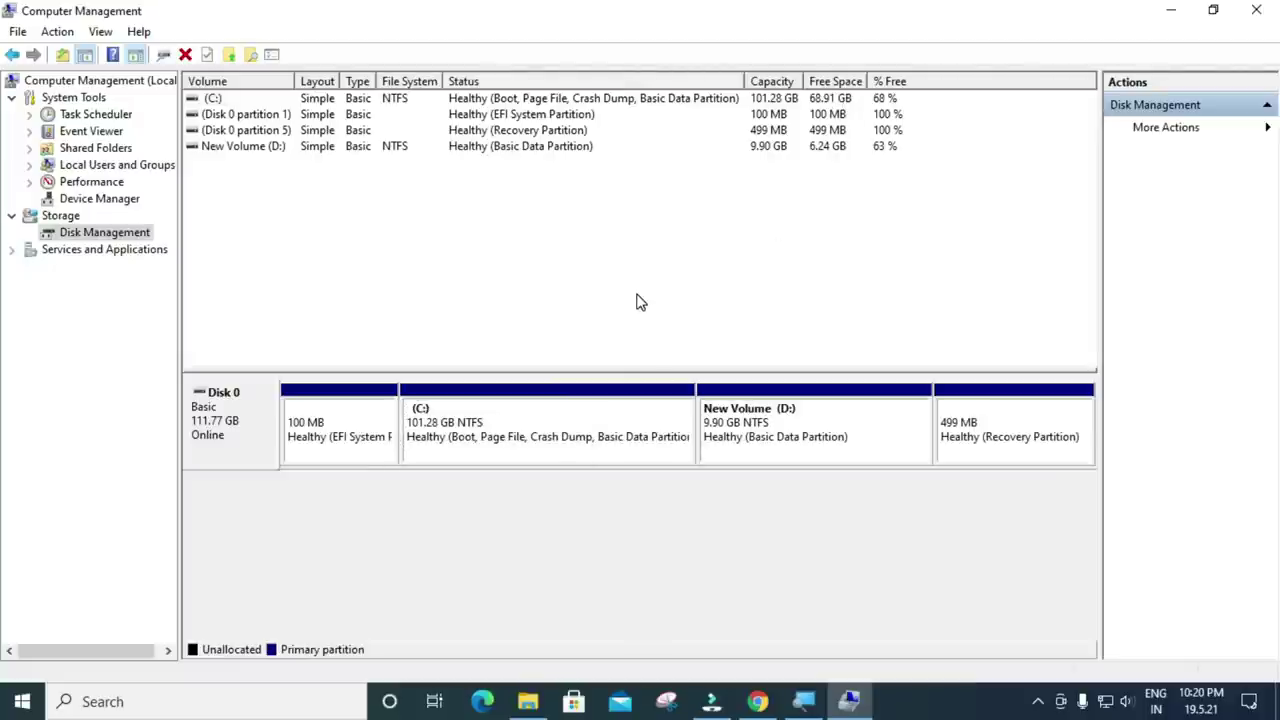
Step: Shrink the C: volume by 10000 MB
{"action": "left_click", "coordinate": [582, 421]}
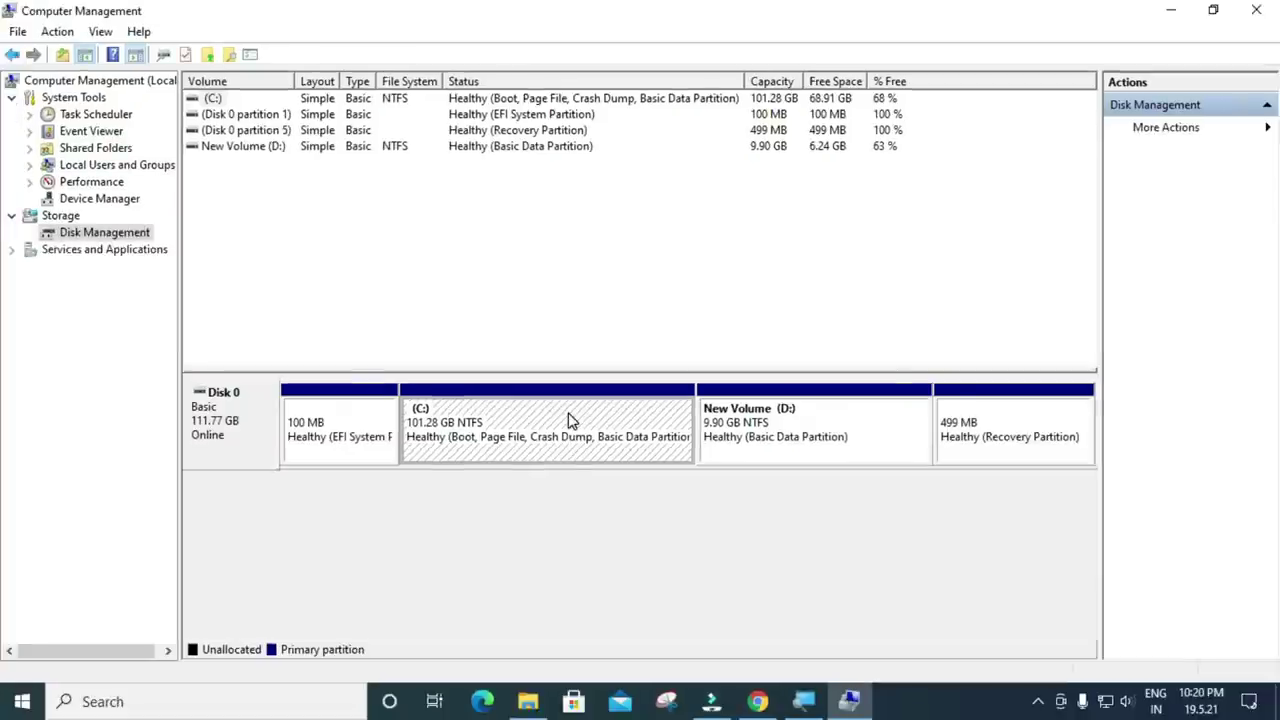
{"action": "right_click", "coordinate": [570, 420]}
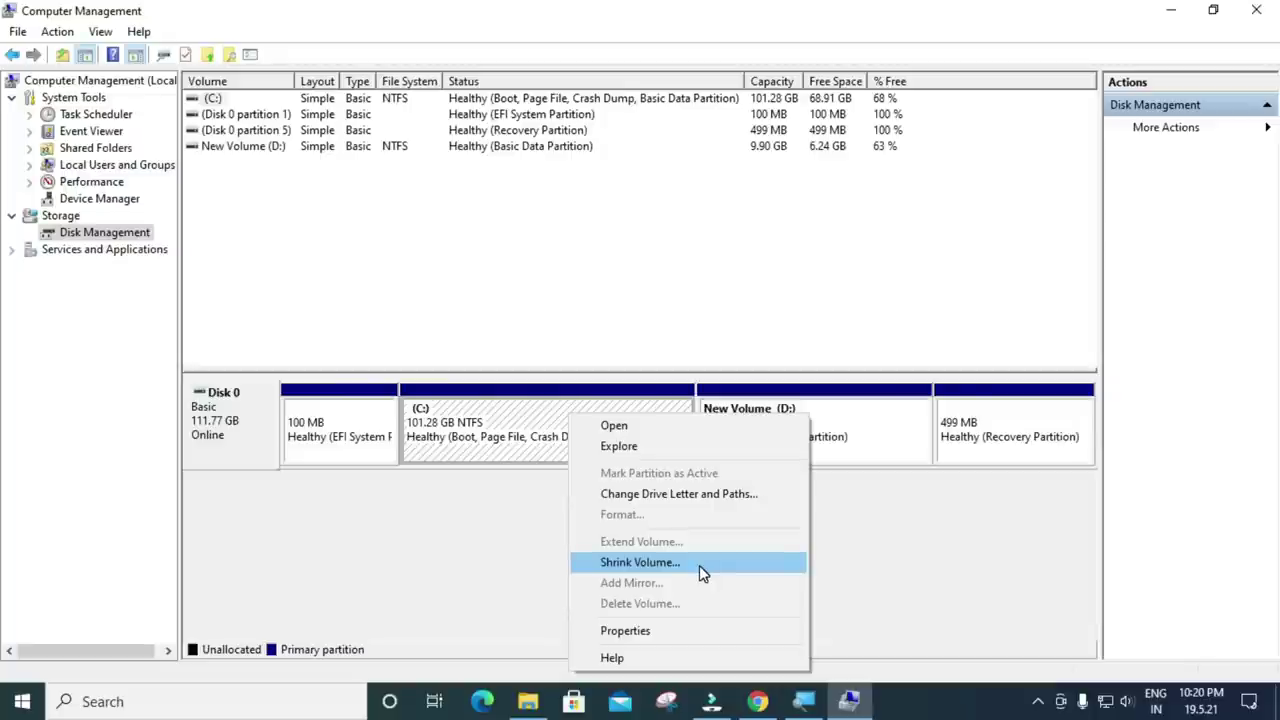
{"action": "left_click", "coordinate": [702, 570]}
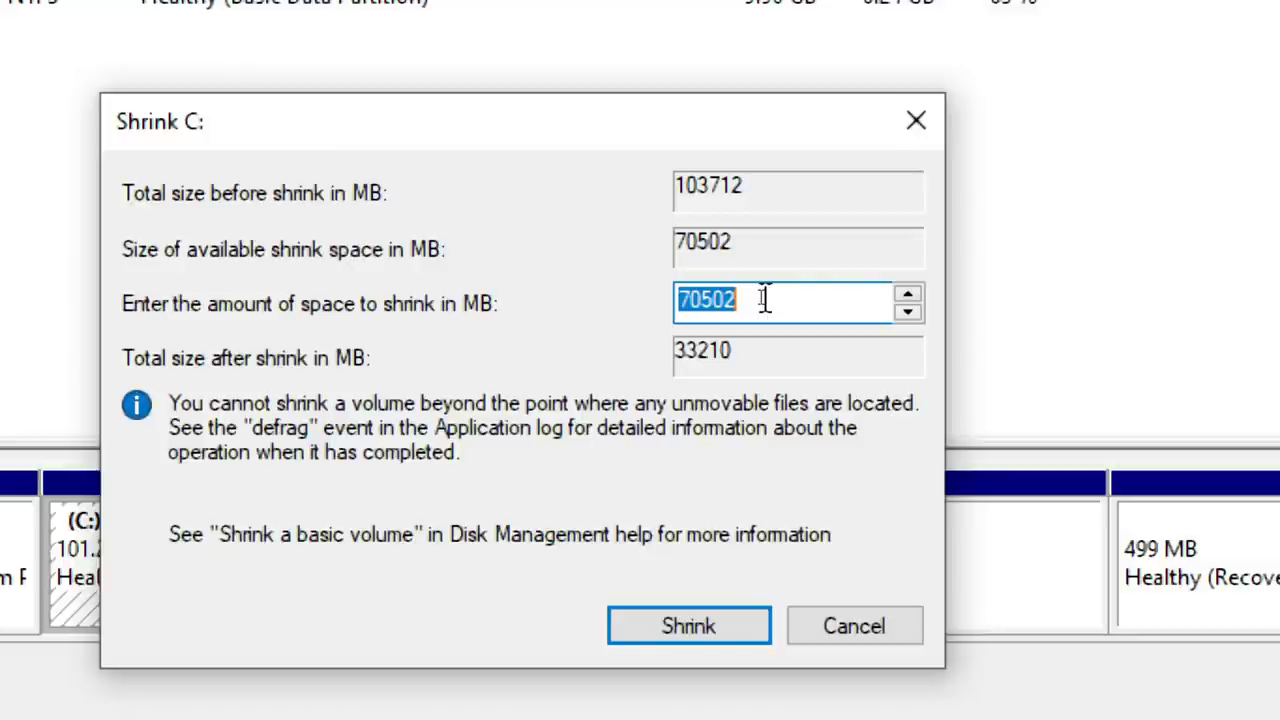
{"action": "type", "text": "10000"}
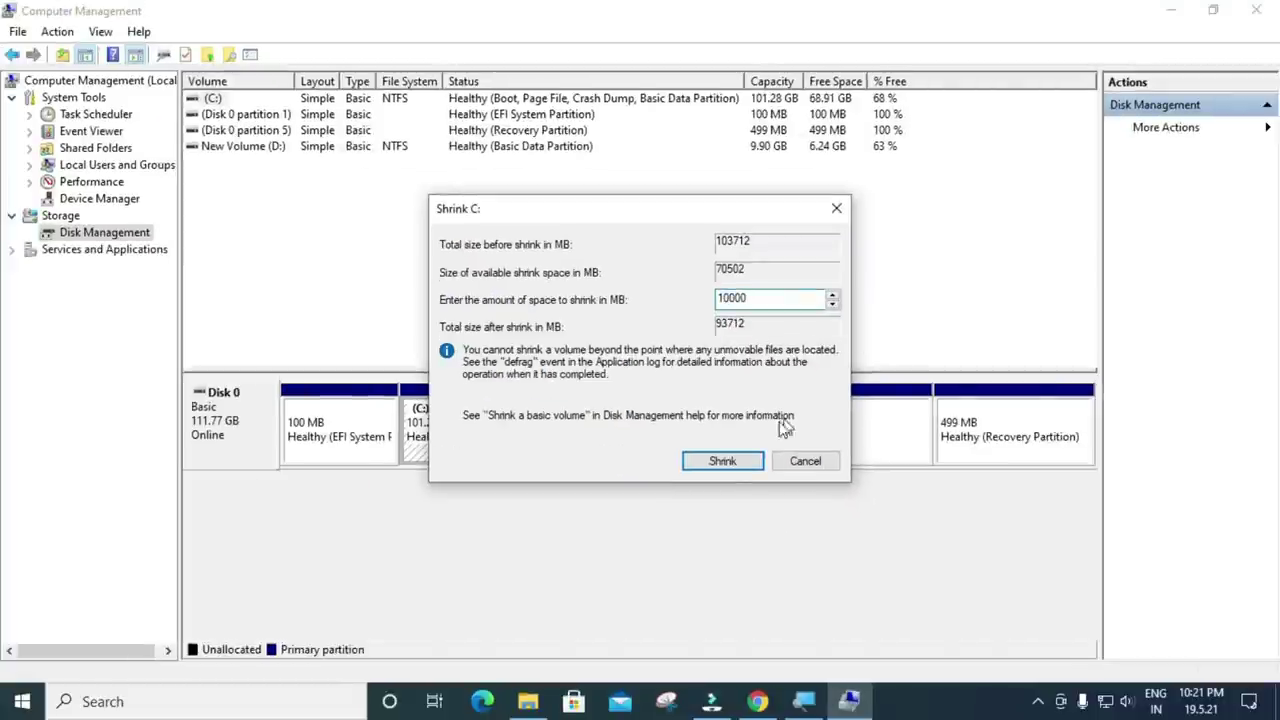
{"action": "left_click", "coordinate": [729, 463]}
{"action": "double_click", "coordinate": [731, 298]}
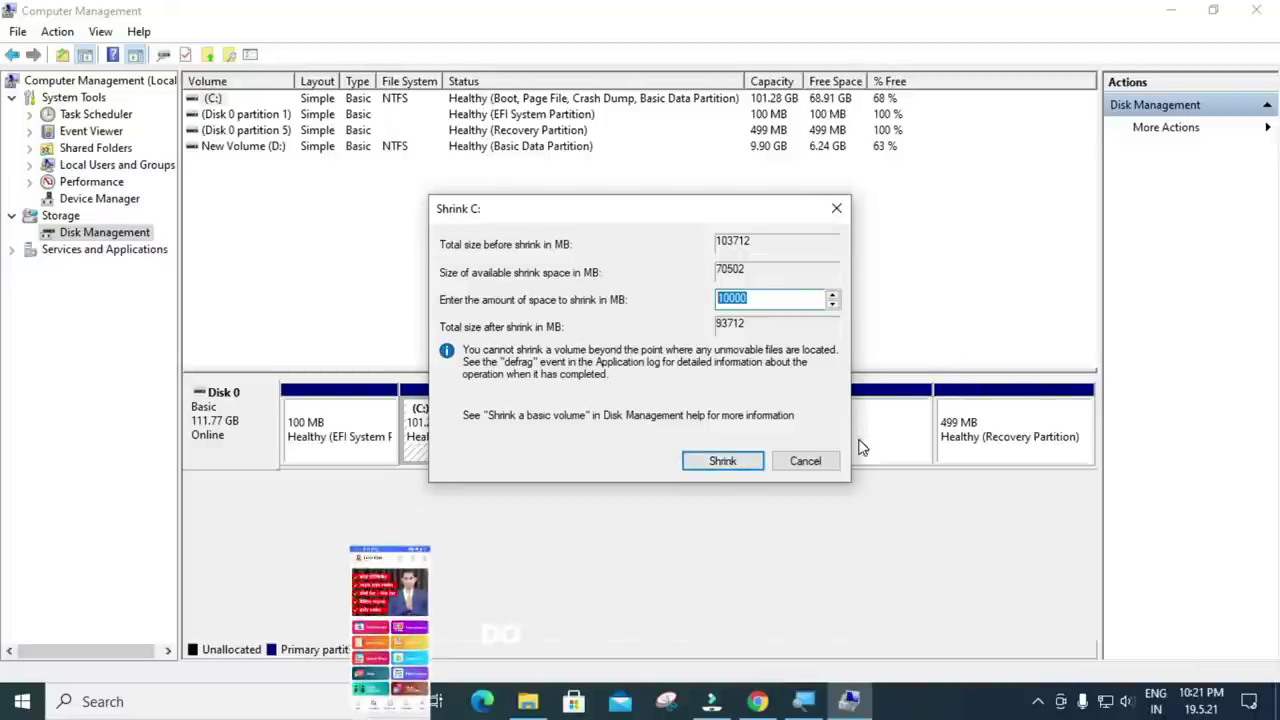
{"action": "left_click", "coordinate": [733, 461]}
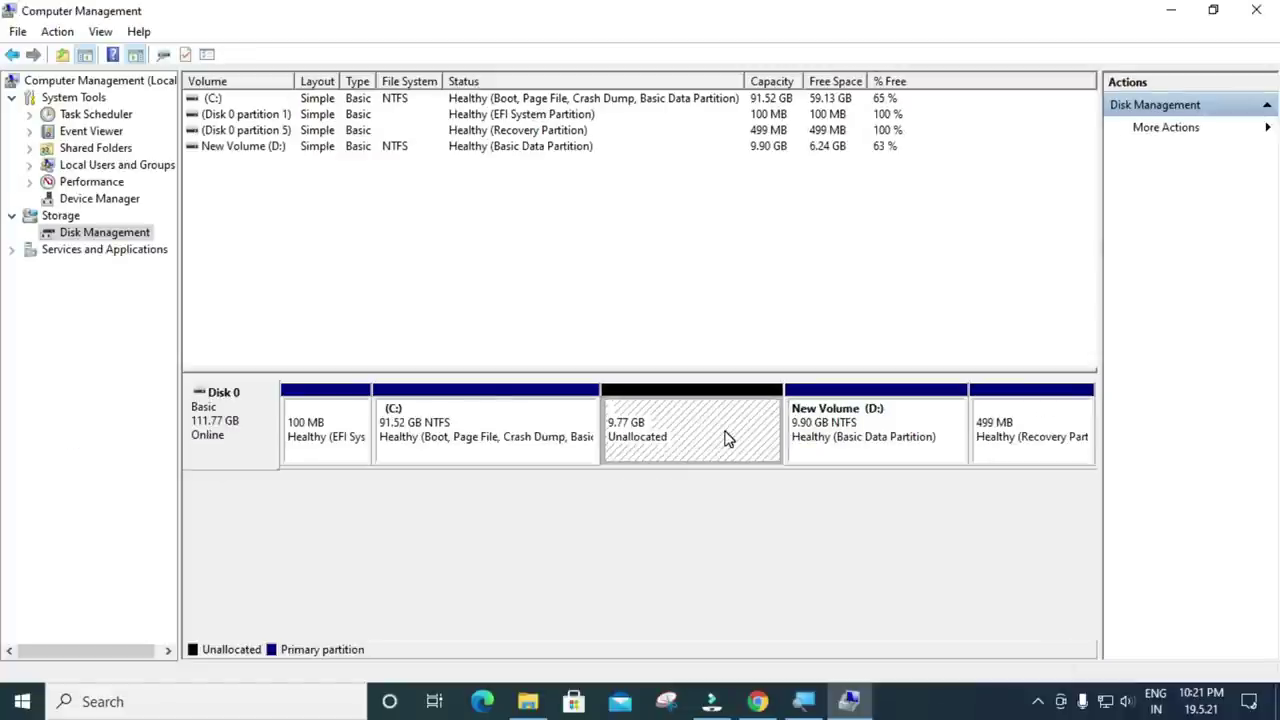
Step: Start a new simple volume in the unallocated space between C: and D:, setting its size to 5000 MB
{"action": "left_click", "coordinate": [589, 438]}
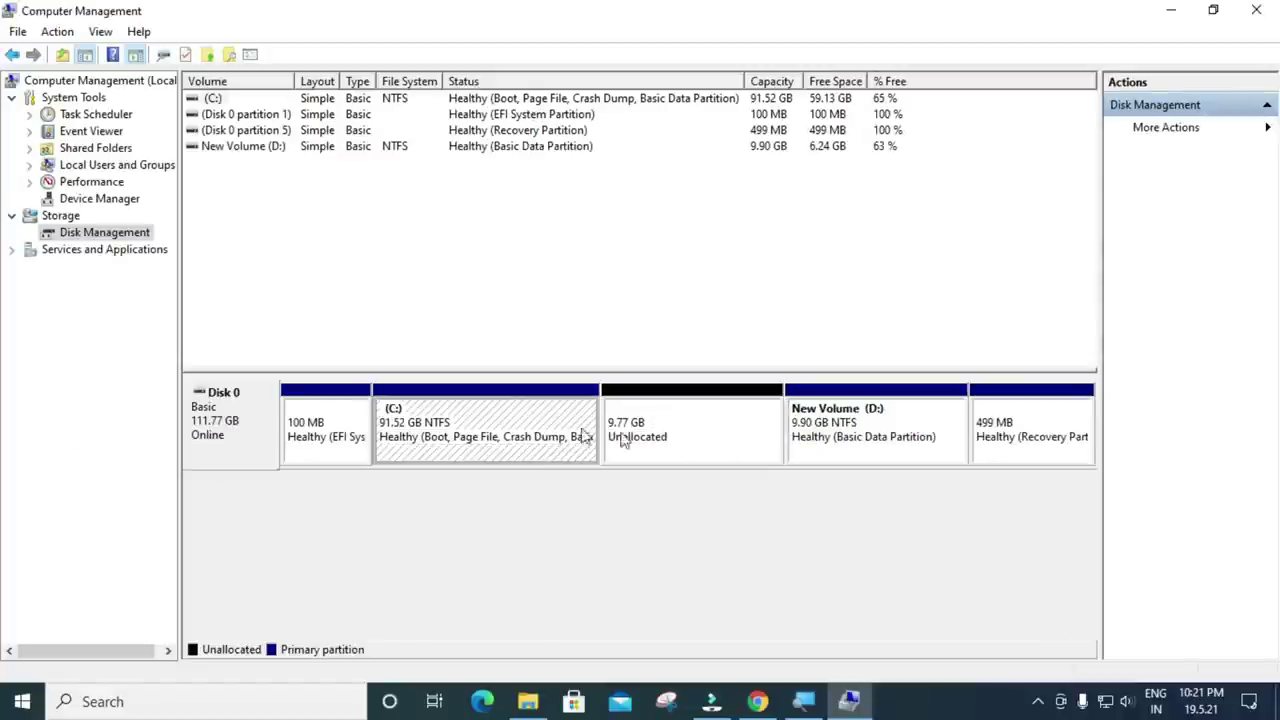
{"action": "left_click", "coordinate": [811, 434]}
{"action": "left_click", "coordinate": [706, 430]}
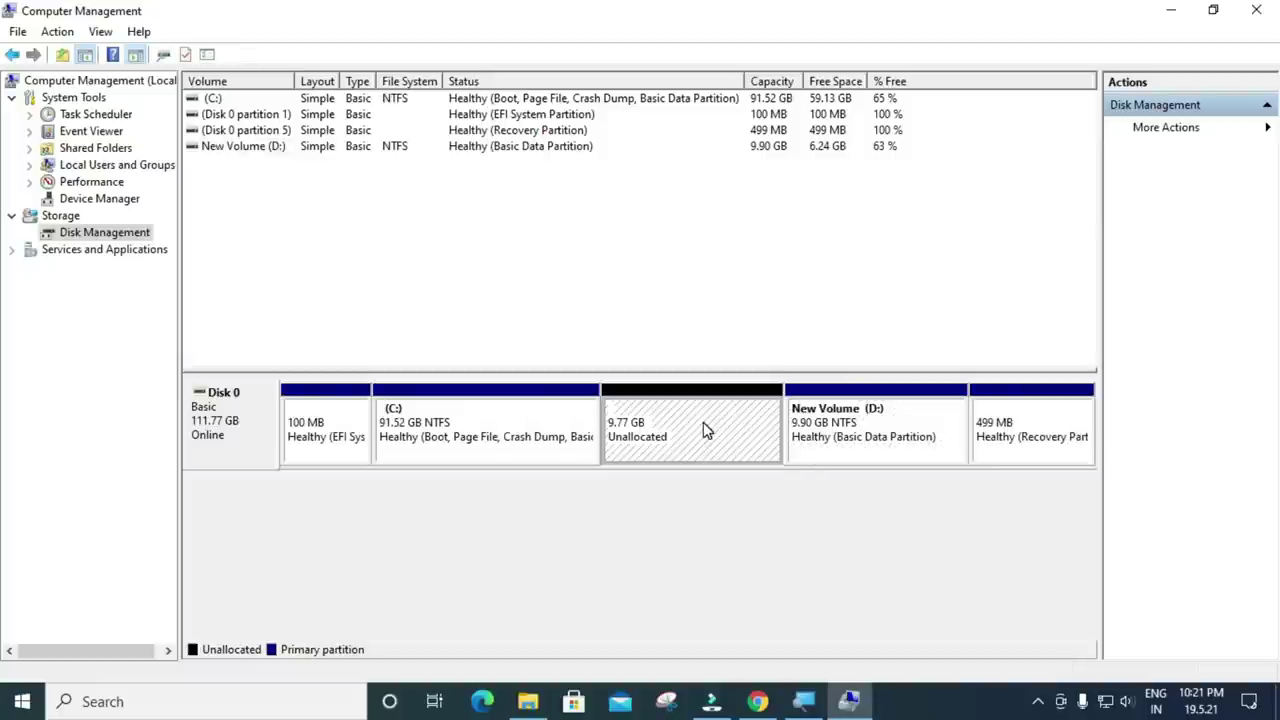
{"action": "right_click", "coordinate": [713, 429]}
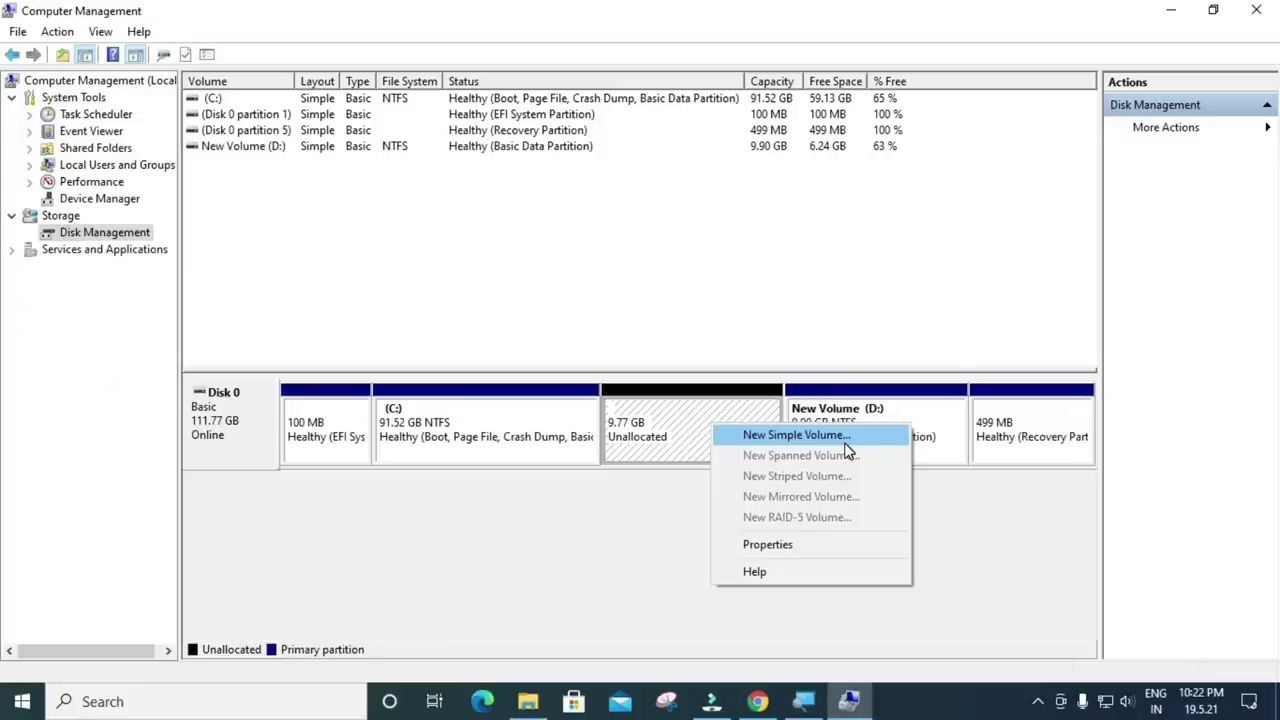
{"action": "left_click", "coordinate": [845, 442]}
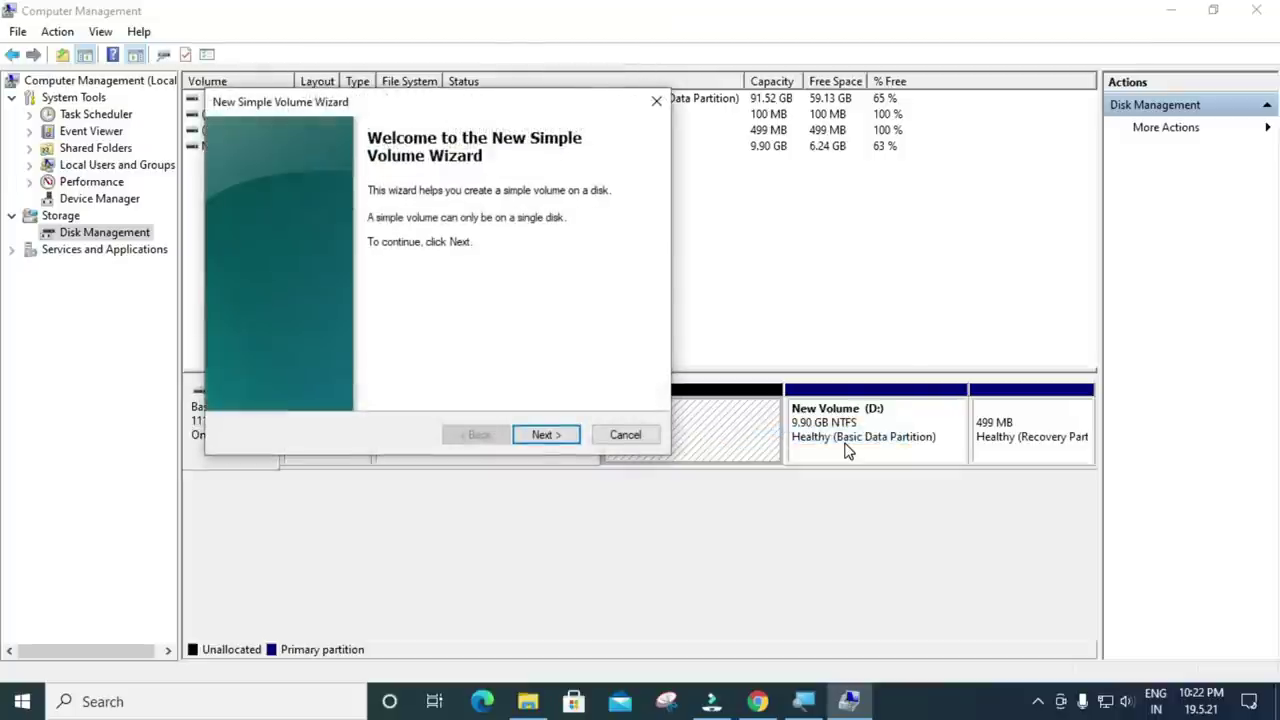
{"action": "left_click", "coordinate": [548, 443]}
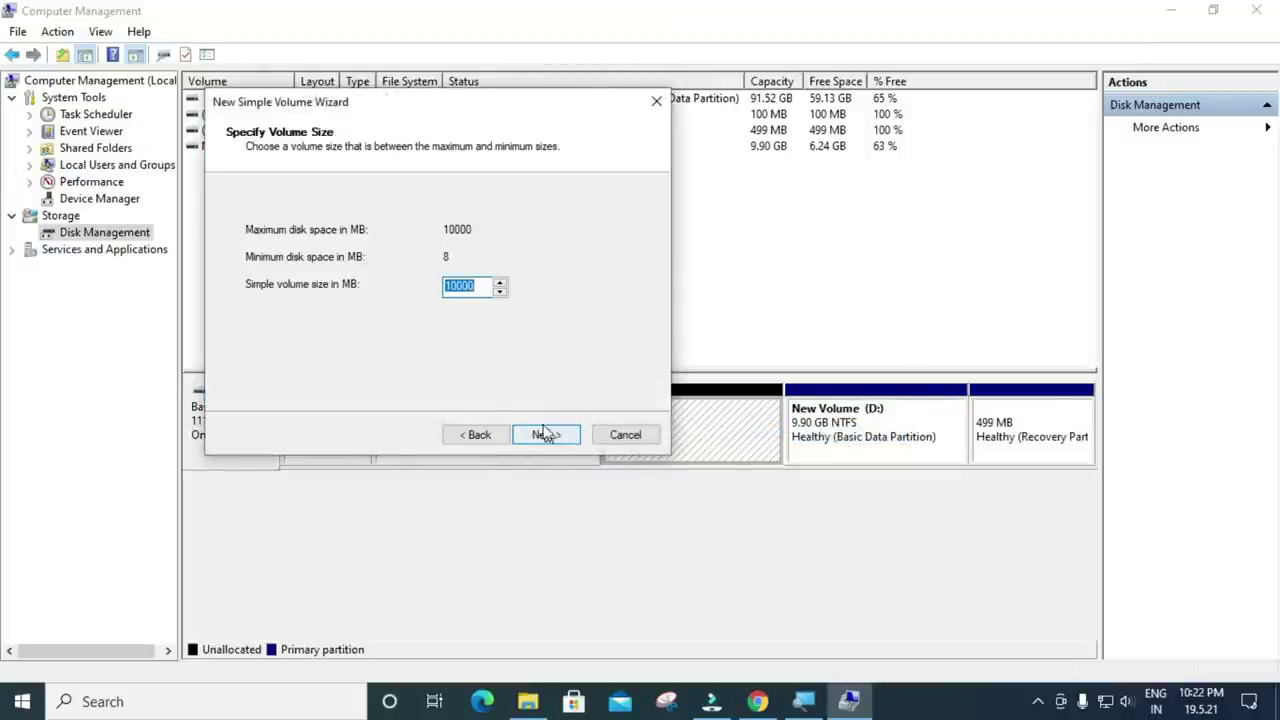
{"action": "left_click_drag", "start_coordinate": [472, 287], "coordinate": [444, 302]}
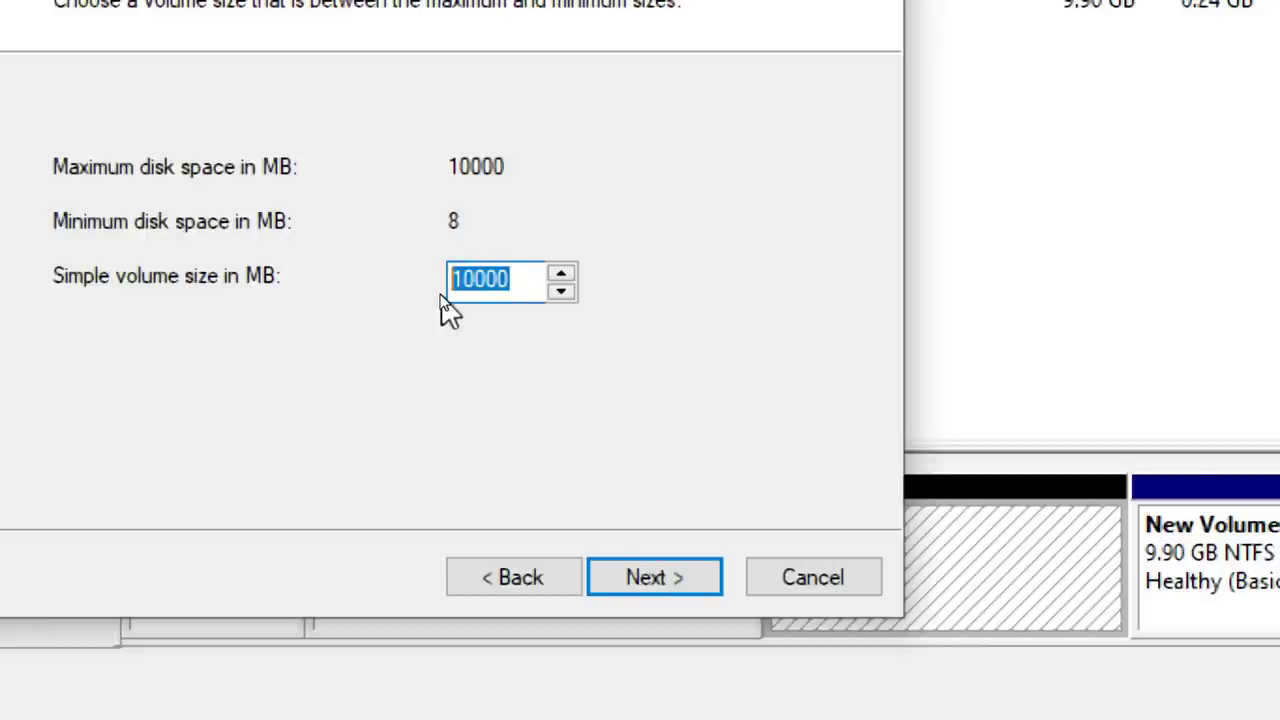
{"action": "type", "text": "5000"}
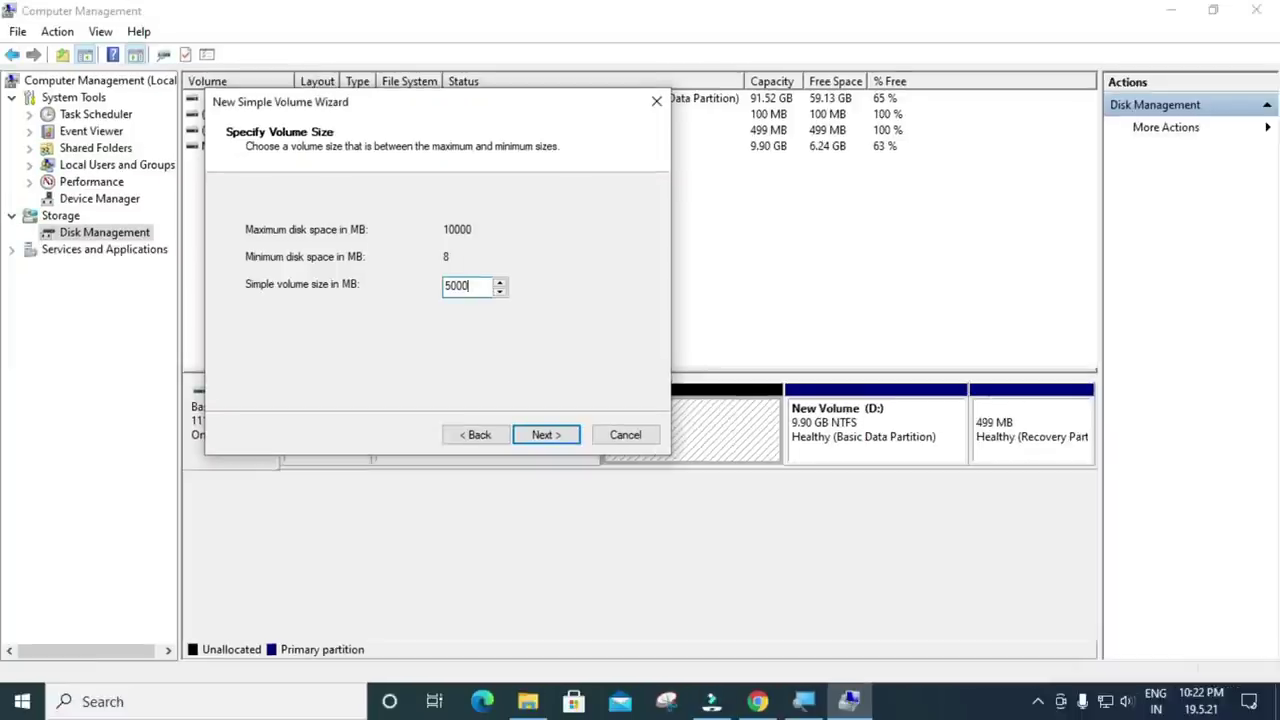
{"action": "left_click_drag", "start_coordinate": [470, 287], "coordinate": [431, 294]}
{"action": "left_click", "coordinate": [546, 440]}
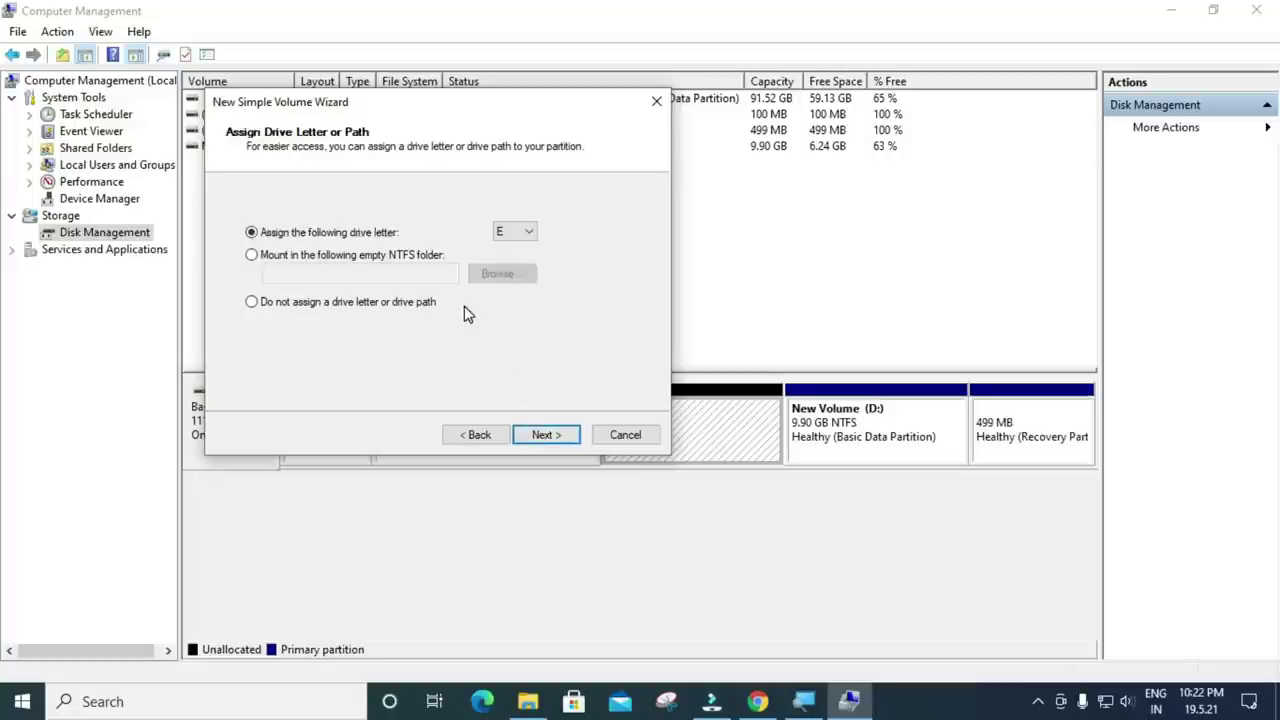
Step: Assign drive letter E to the new volume and accept an NTFS quick format with default allocation unit size and label New Volume
{"action": "left_click", "coordinate": [527, 234]}
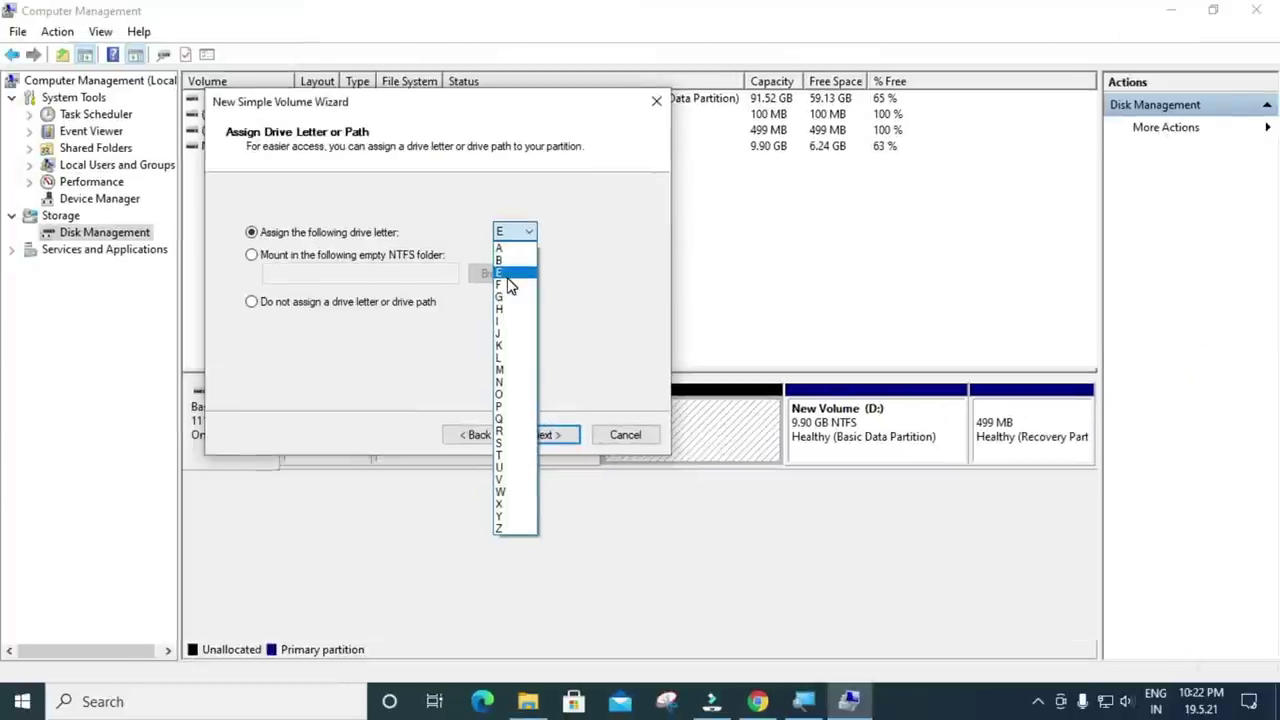
{"action": "left_click", "coordinate": [507, 279]}
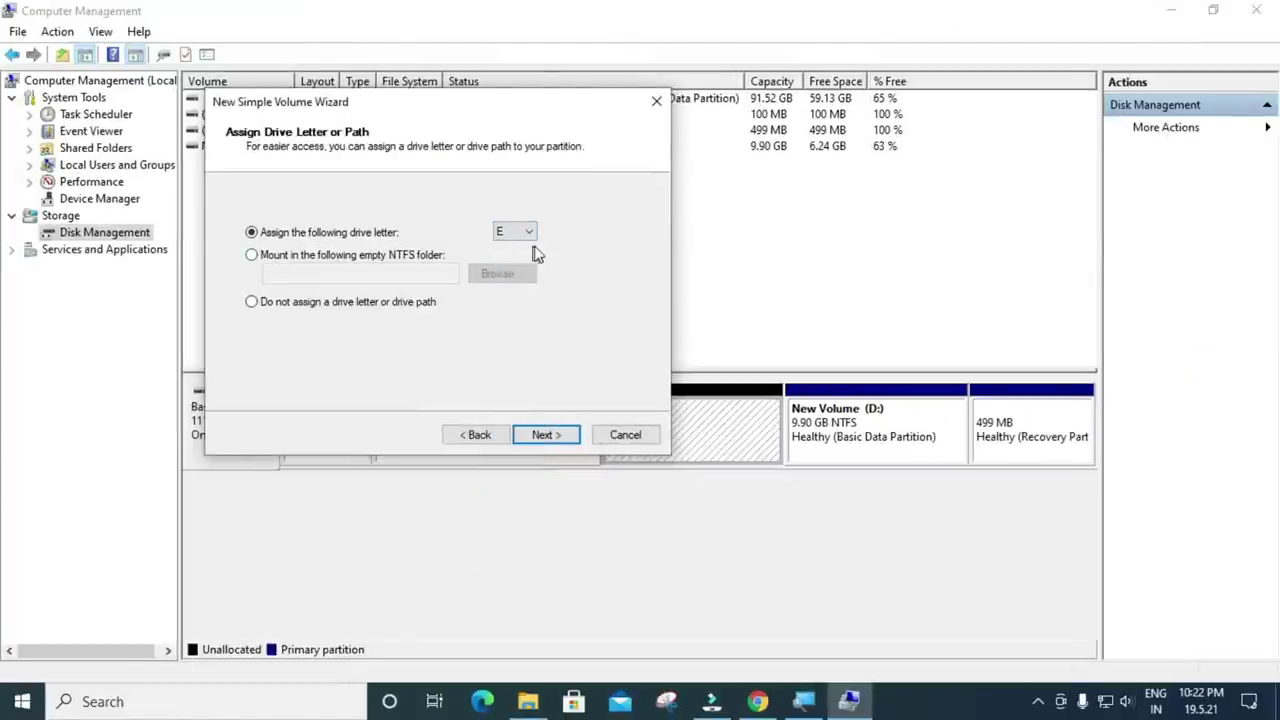
{"action": "left_click", "coordinate": [549, 442]}
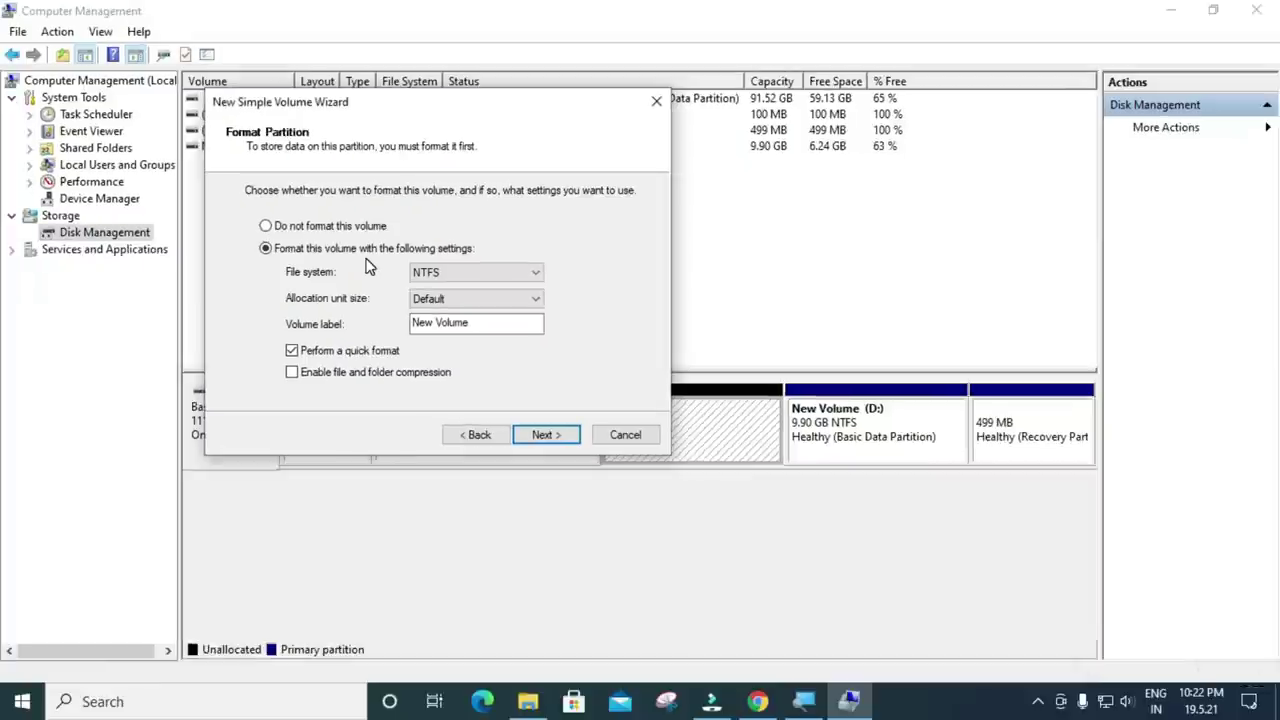
{"action": "left_click", "coordinate": [541, 435]}
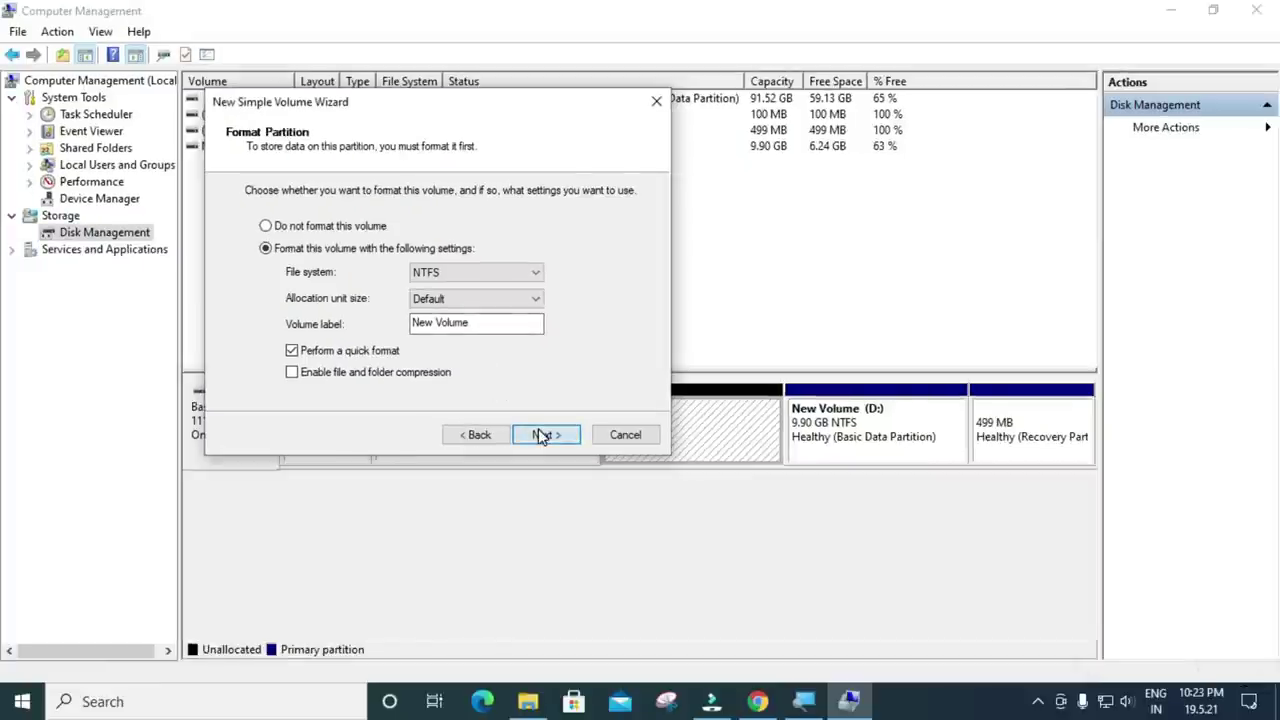
Step: Finish creating volume E with the chosen format settings, check it among the drives in This PC, and close File Explorer
{"action": "left_click", "coordinate": [544, 435]}
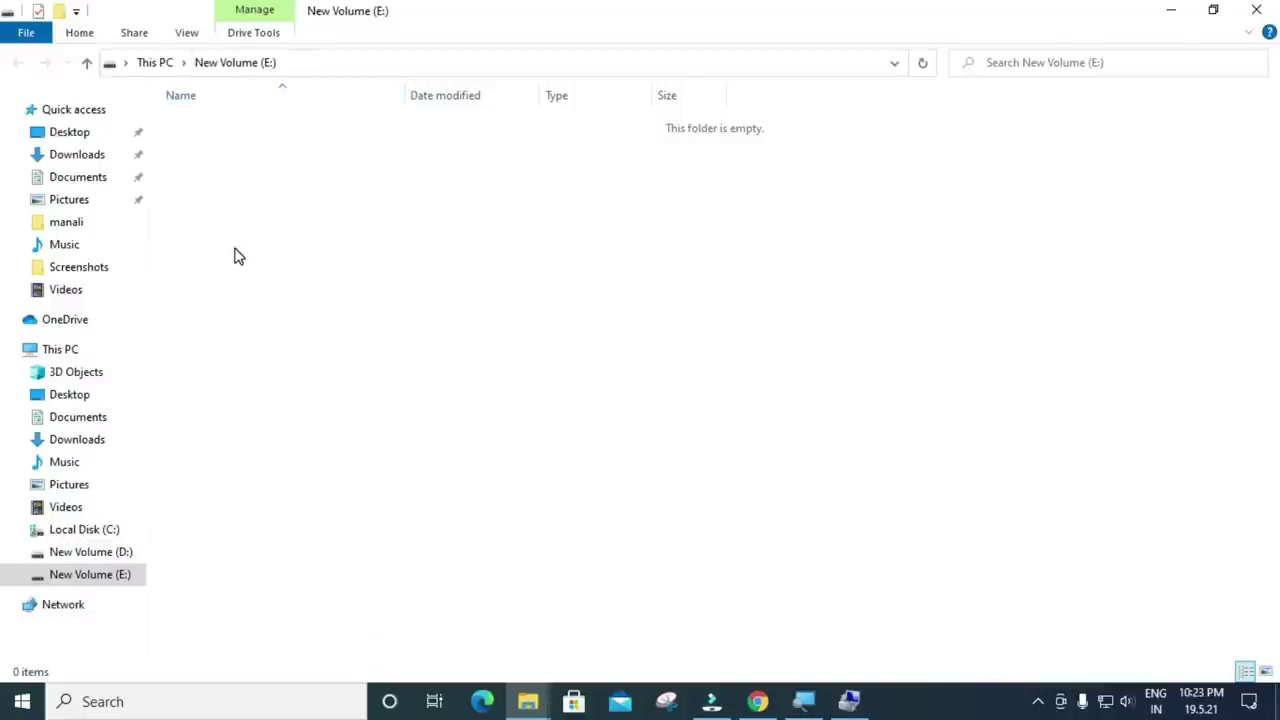
{"action": "left_click", "coordinate": [80, 352]}
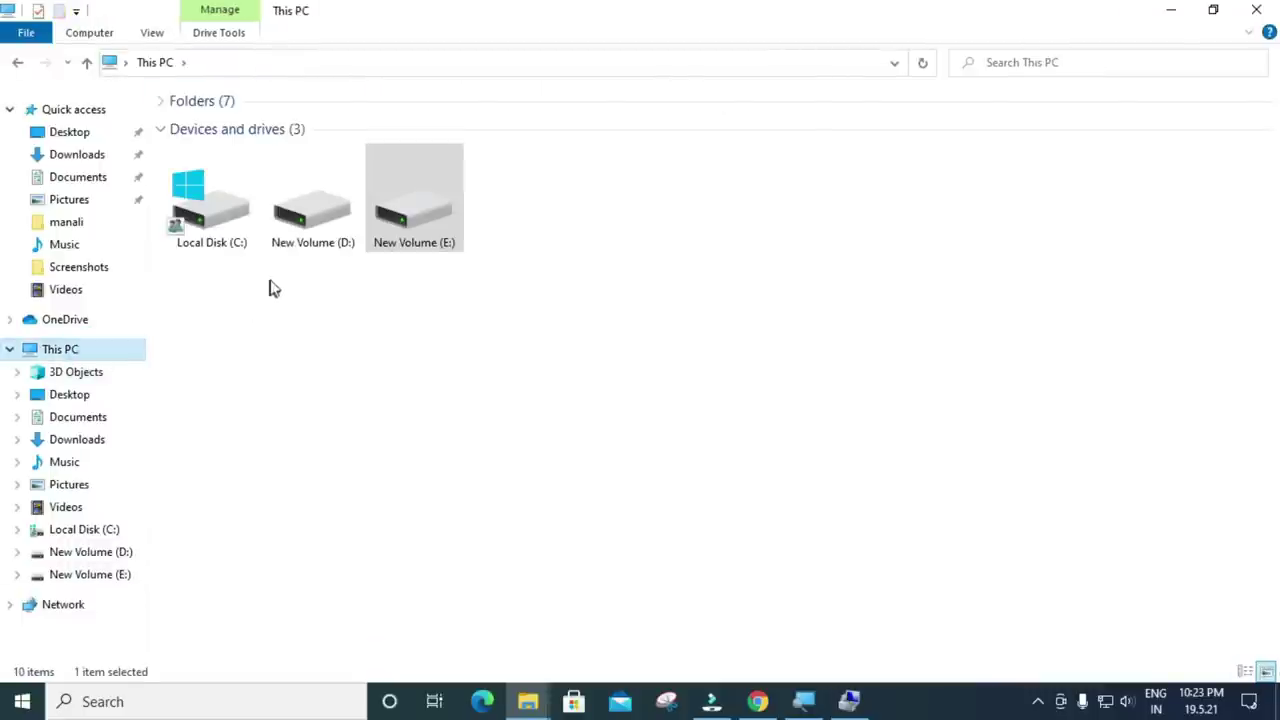
{"action": "left_click", "coordinate": [475, 276]}
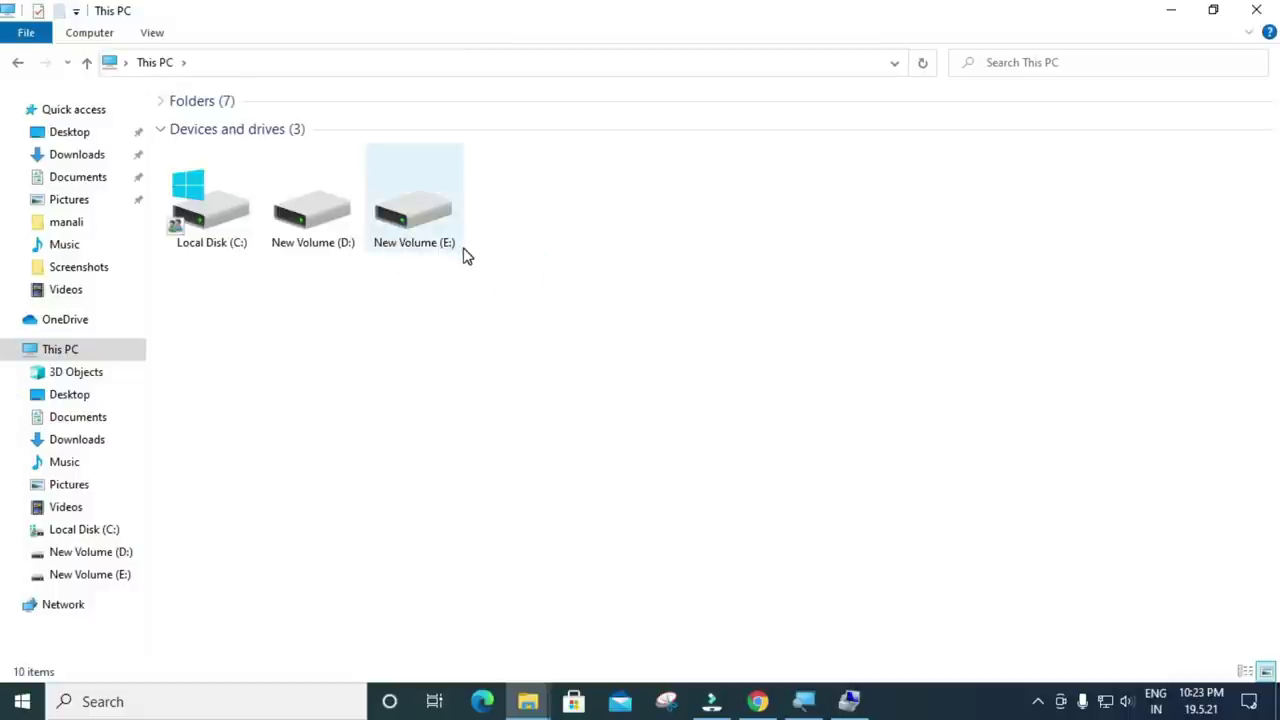
{"action": "left_click", "coordinate": [1258, 11]}
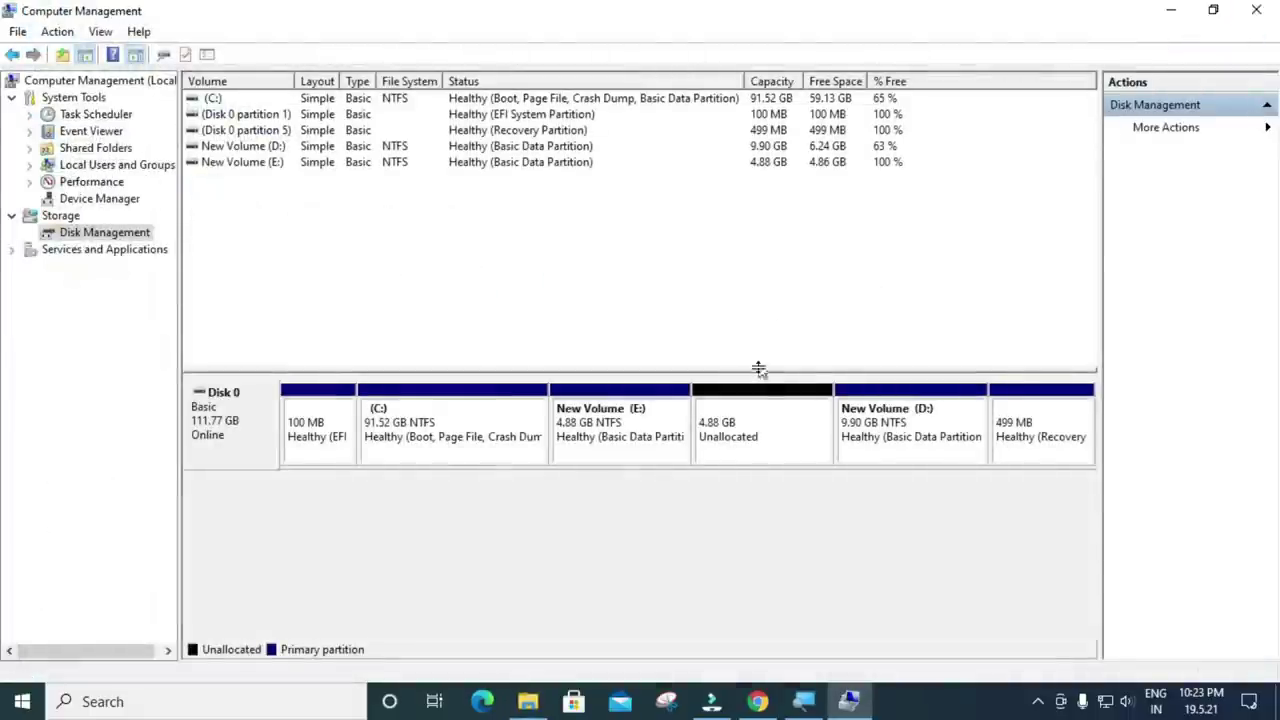
Step: Start a new simple volume in the remaining unallocated space beside D:, keeping the maximum size and drive letter F
{"action": "left_click", "coordinate": [758, 418]}
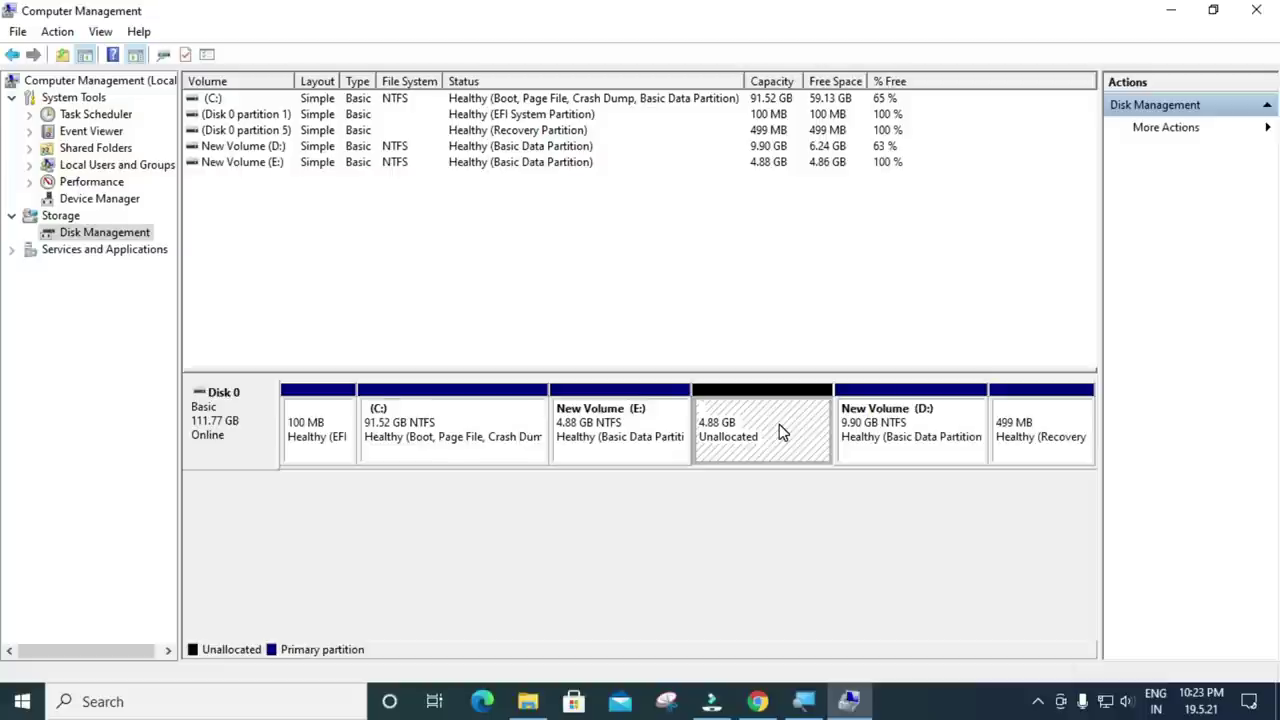
{"action": "right_click", "coordinate": [782, 436]}
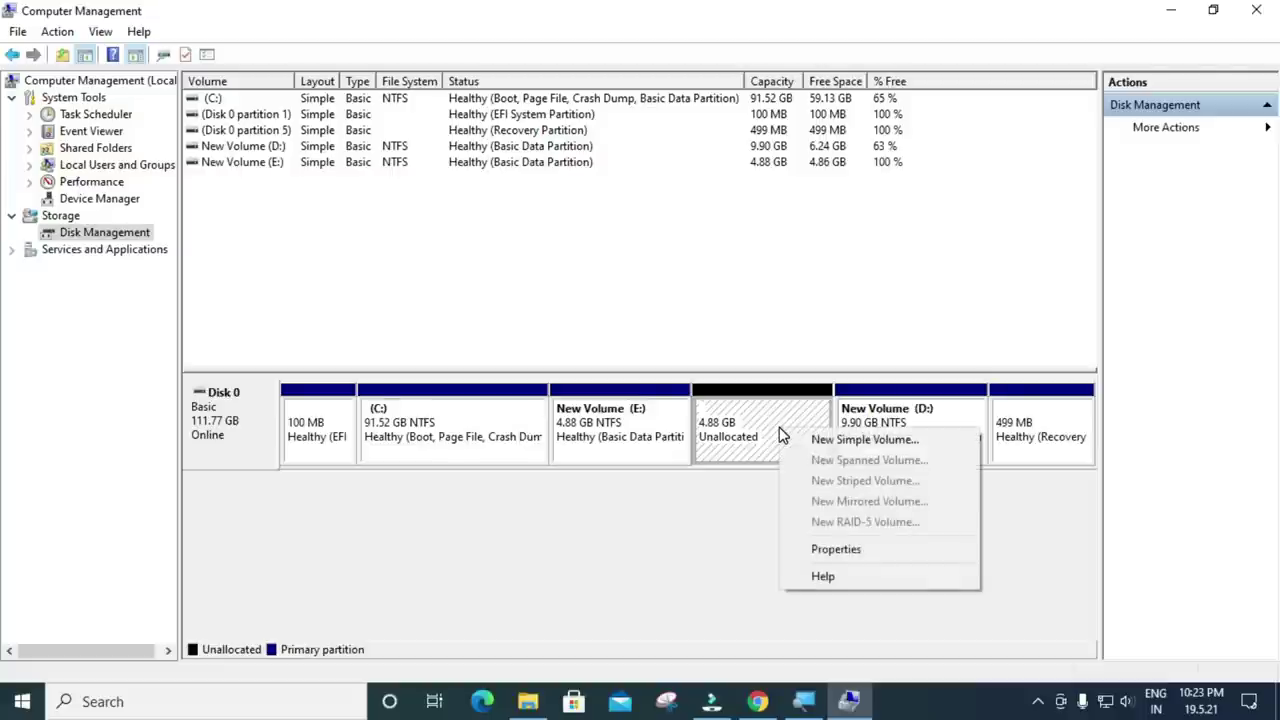
{"action": "left_click", "coordinate": [858, 440]}
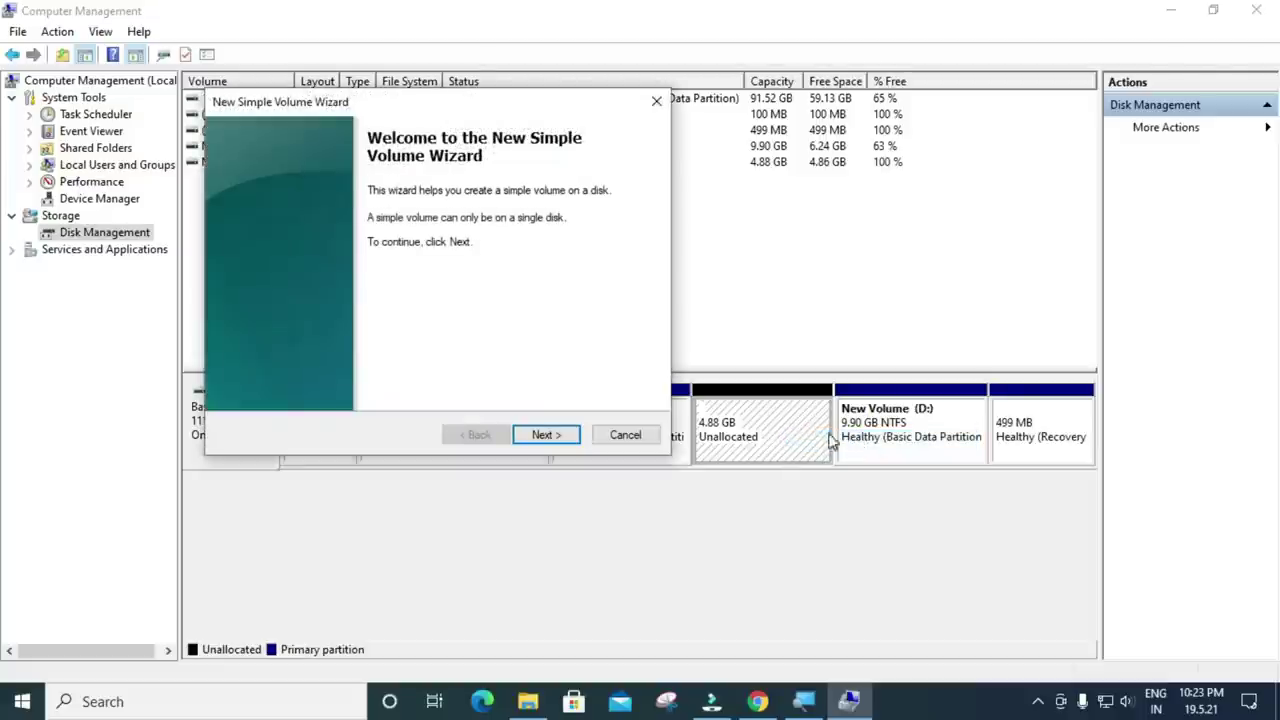
{"action": "left_click", "coordinate": [566, 436]}
{"action": "left_click", "coordinate": [566, 437]}
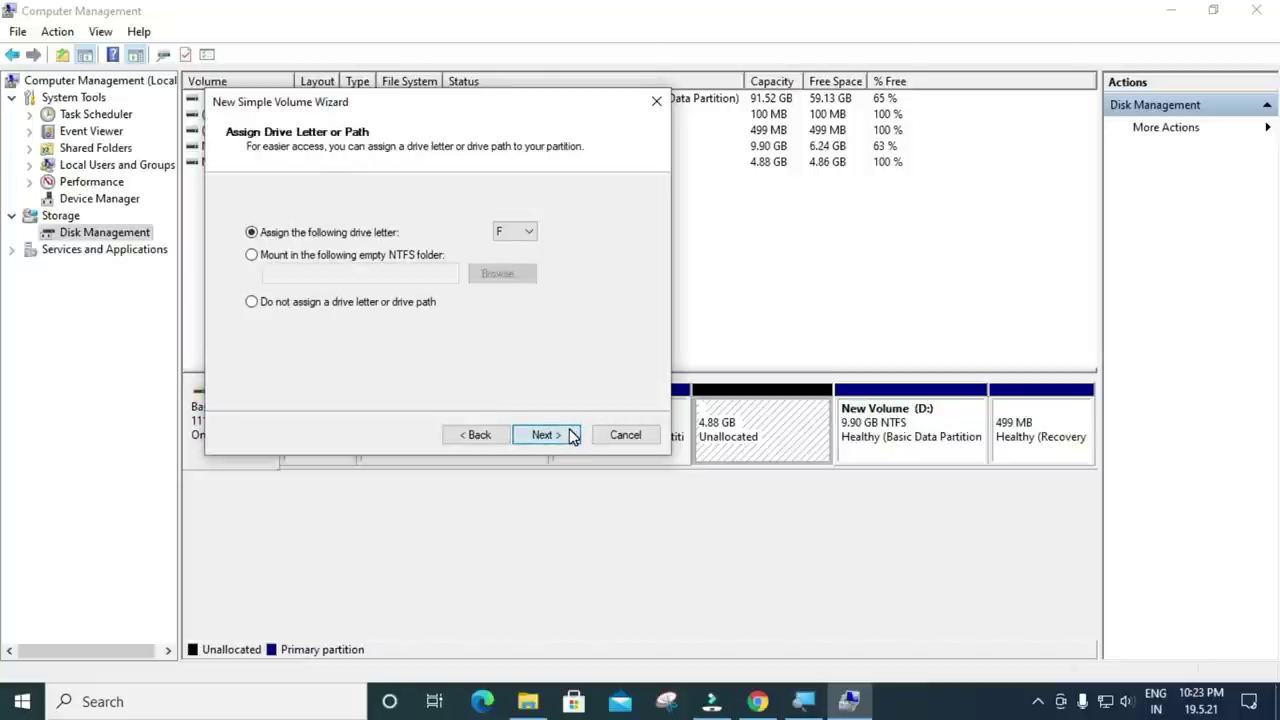
{"action": "left_click", "coordinate": [528, 233]}
{"action": "left_click", "coordinate": [528, 236]}
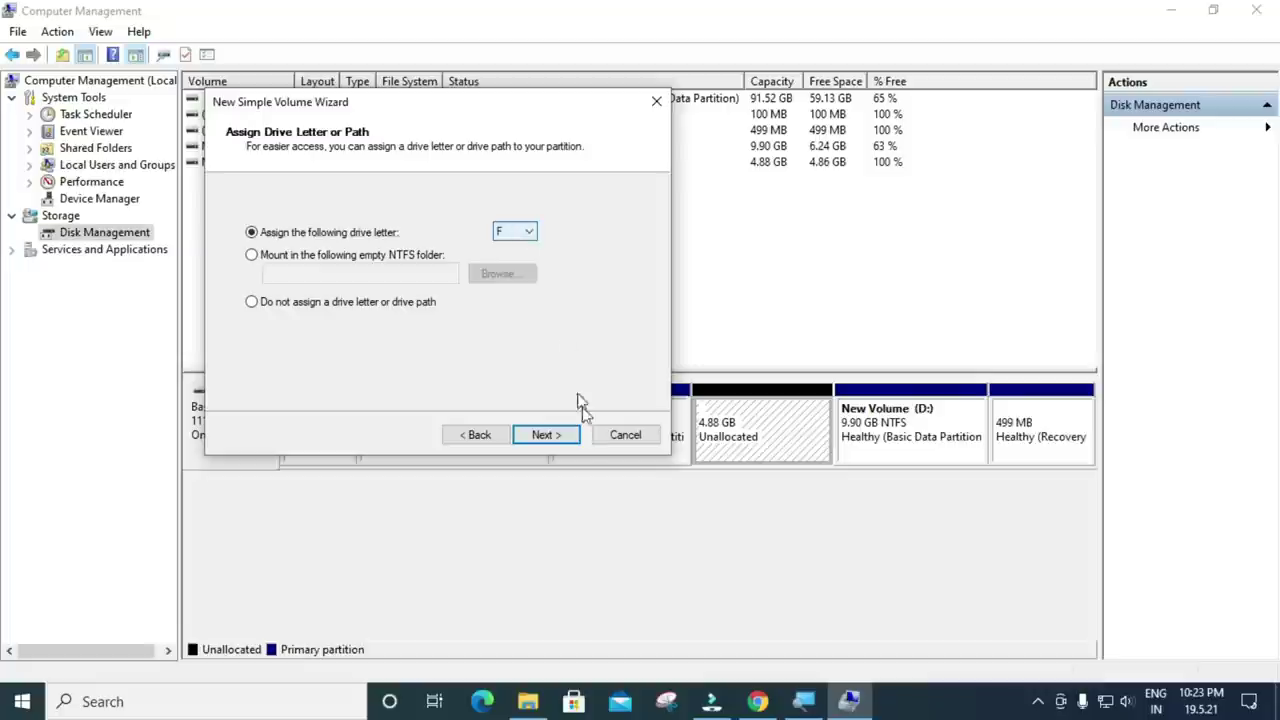
Step: Accept the default format settings to finish creating volume F, and close the File Explorer window of the new drive
{"action": "left_click", "coordinate": [564, 437]}
{"action": "left_click", "coordinate": [566, 440]}
{"action": "left_click", "coordinate": [570, 438]}
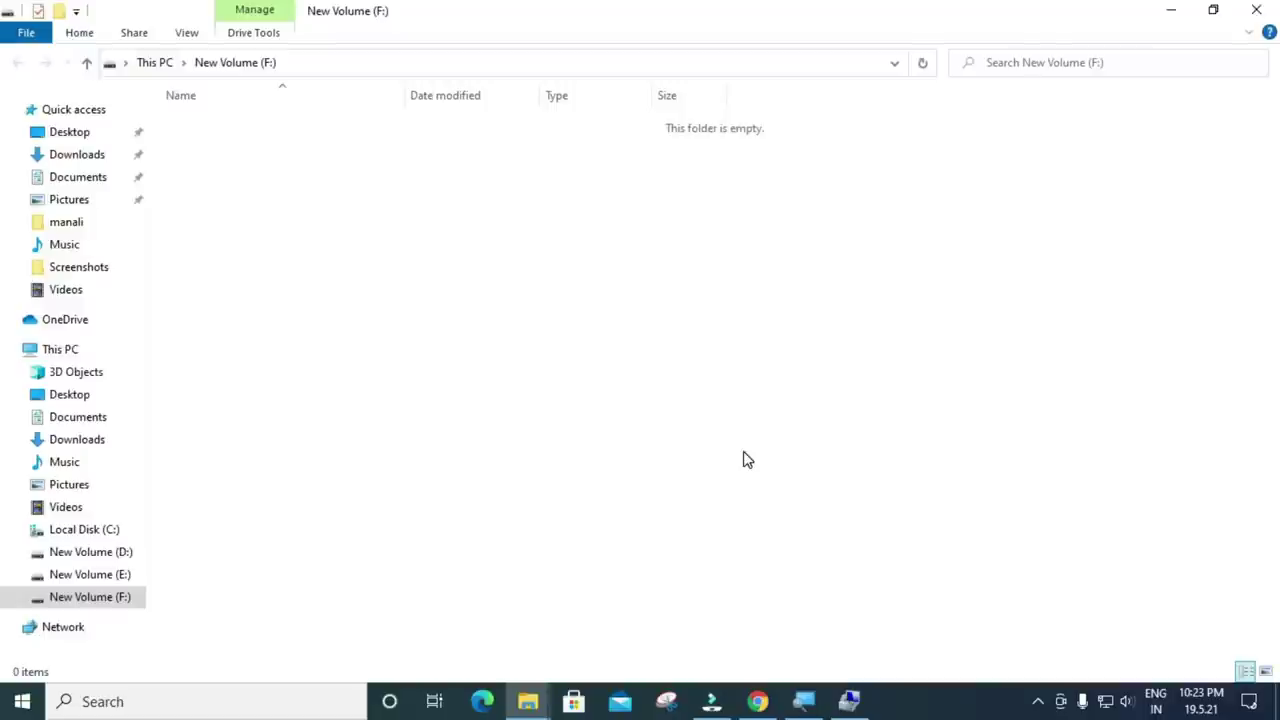
{"action": "left_click", "coordinate": [1256, 12]}
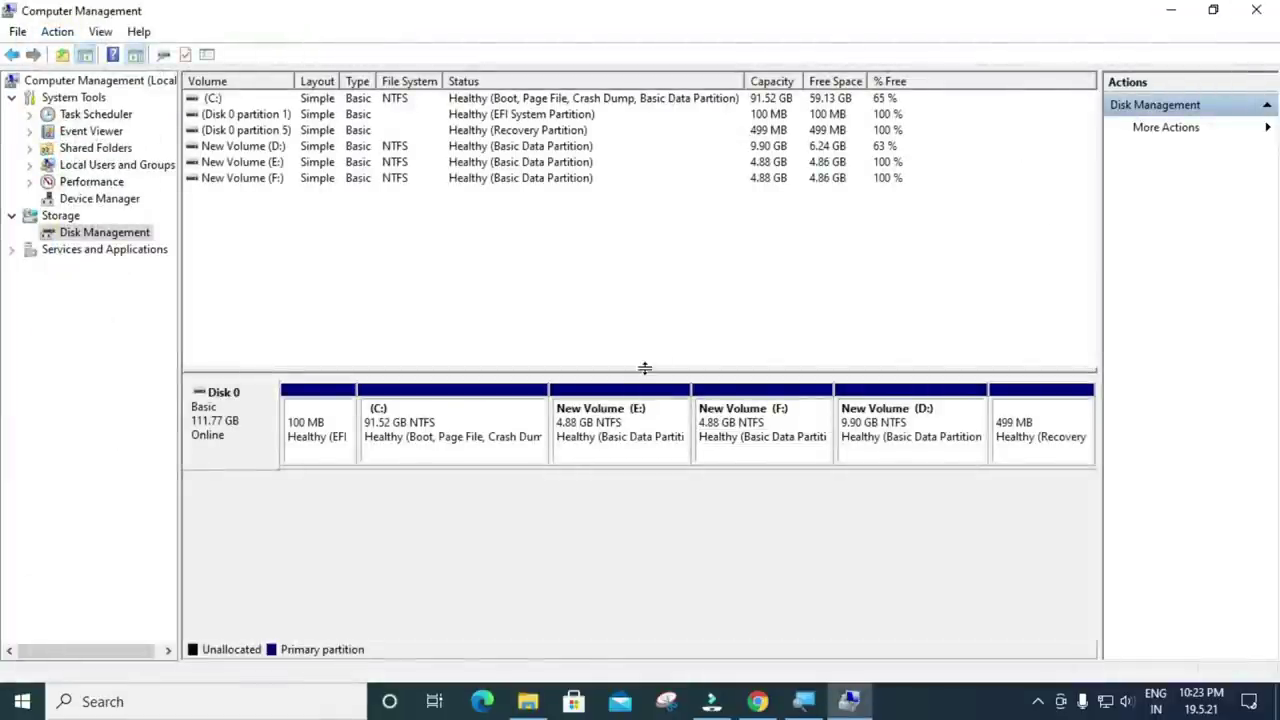
Step: Inspect the C:, D:, E: and F: drives under This PC in File Explorer, including the folders stored on D:
{"action": "key", "text": "super+e"}
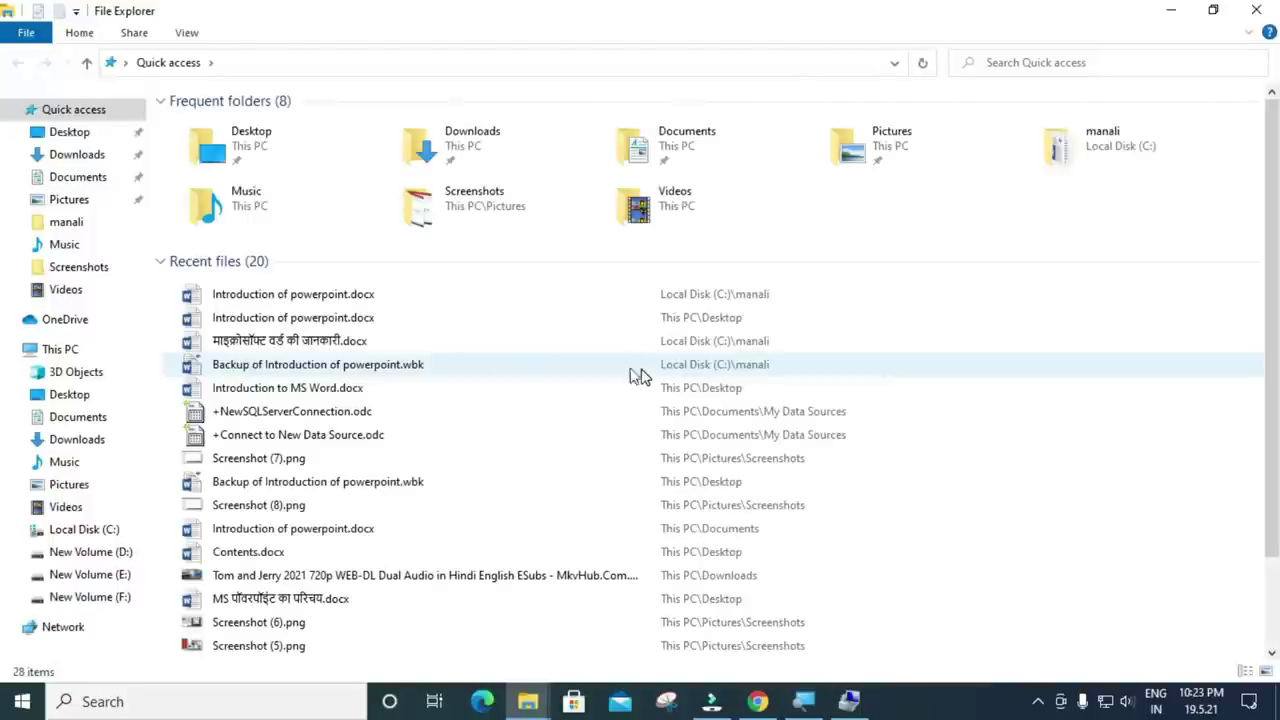
{"action": "left_click", "coordinate": [55, 350]}
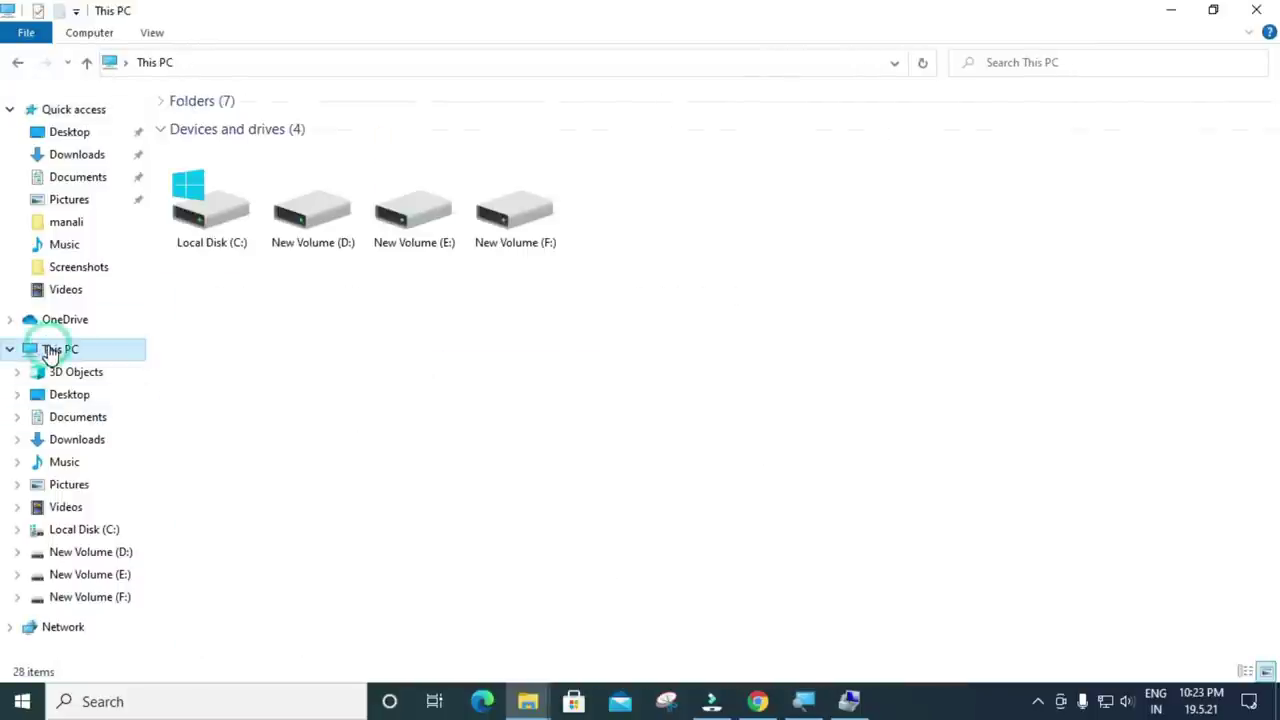
{"action": "left_click", "coordinate": [200, 238]}
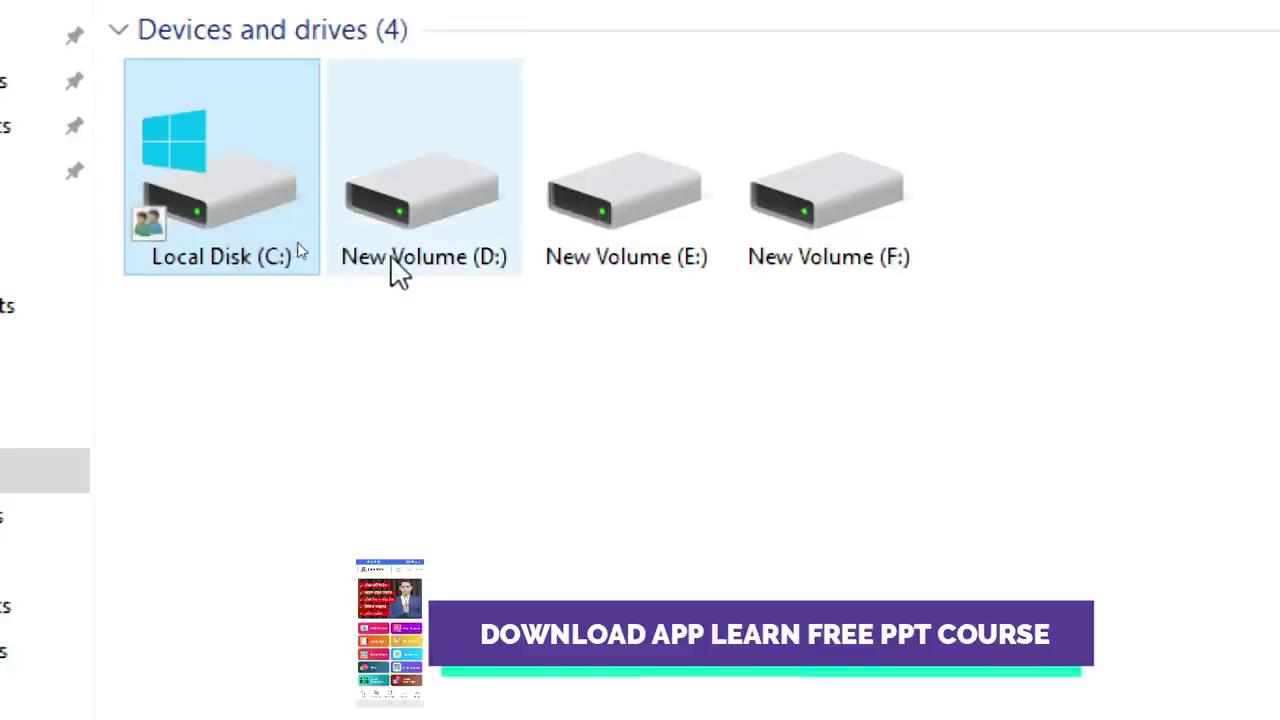
{"action": "mouse_move", "coordinate": [401, 264]}
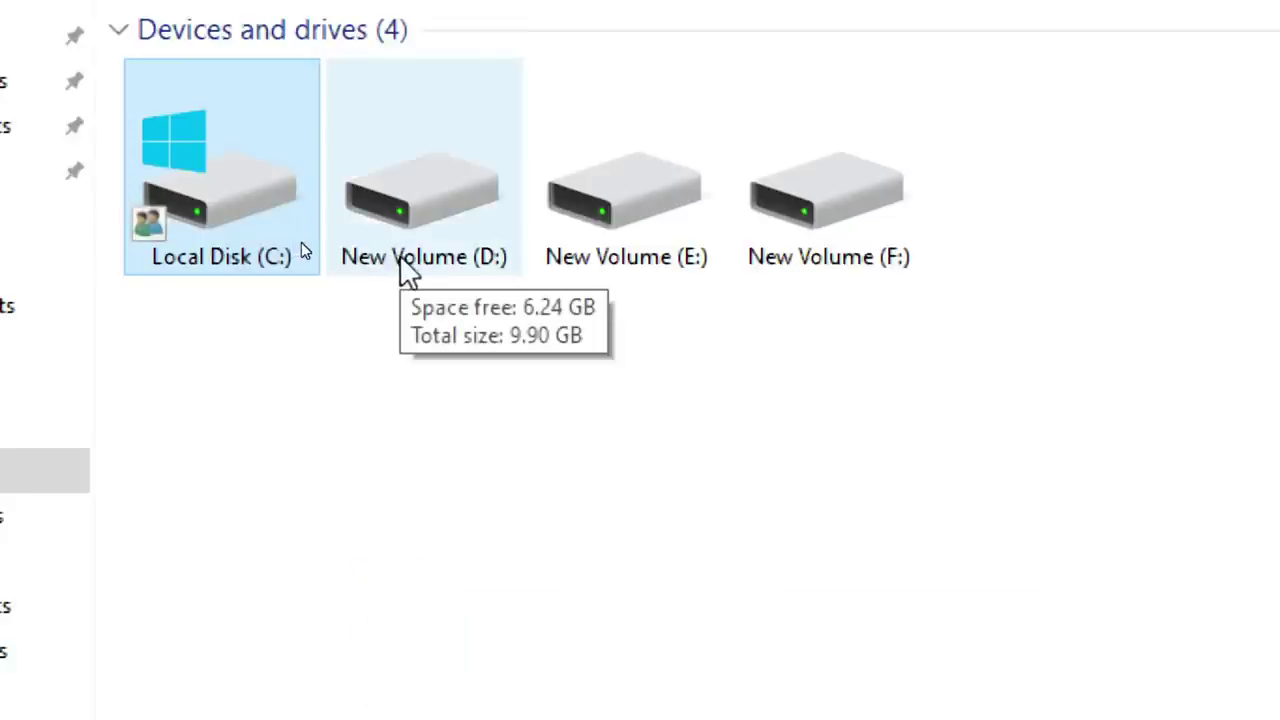
{"action": "left_click", "coordinate": [398, 260]}
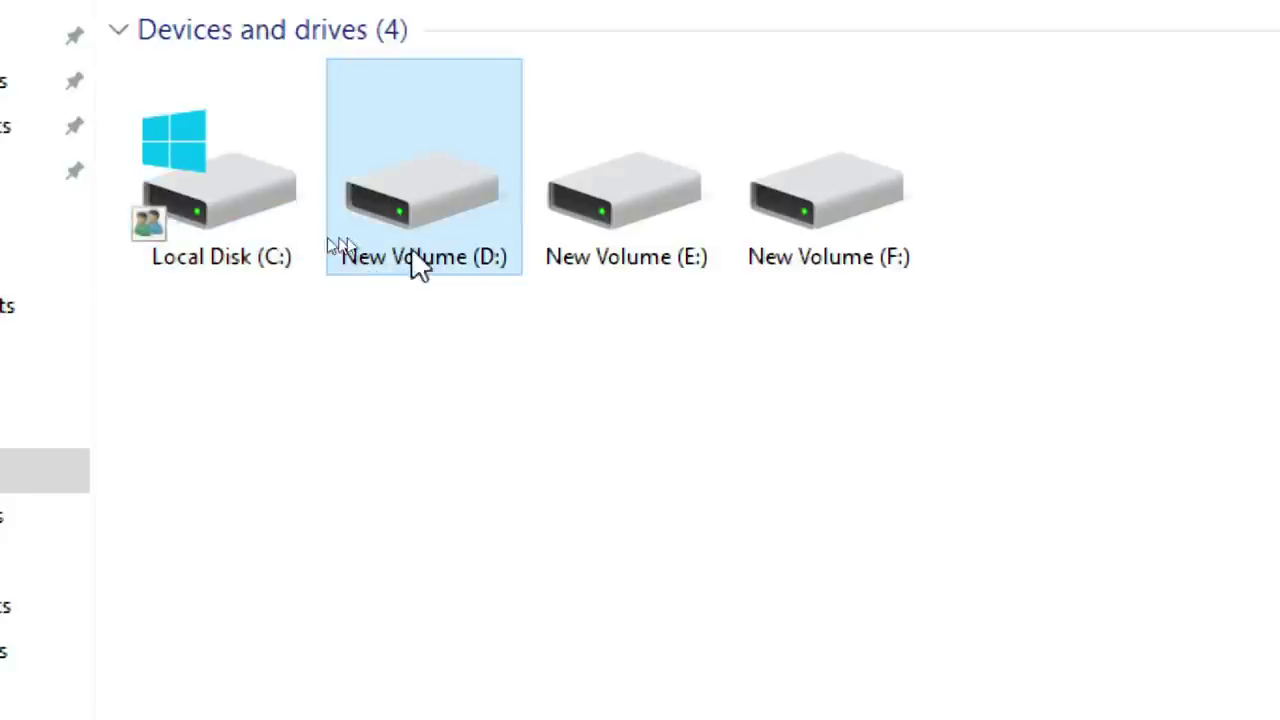
{"action": "mouse_move", "coordinate": [830, 264]}
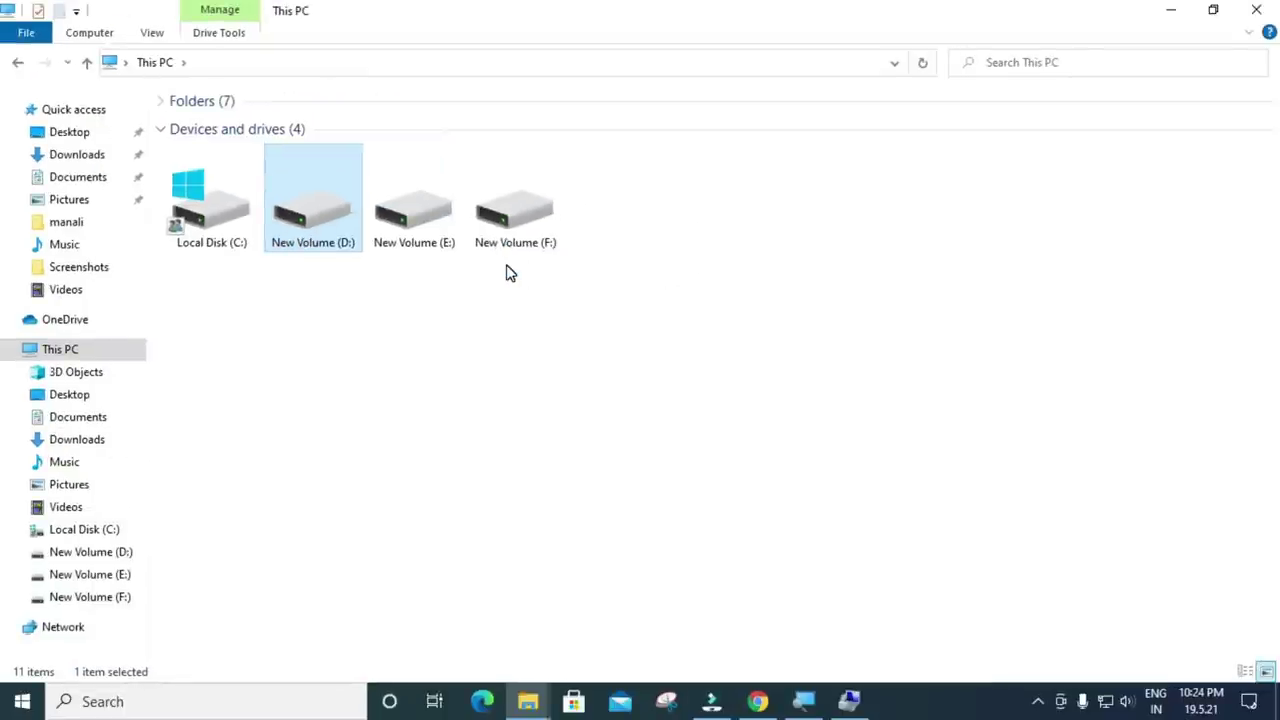
{"action": "double_click", "coordinate": [346, 235]}
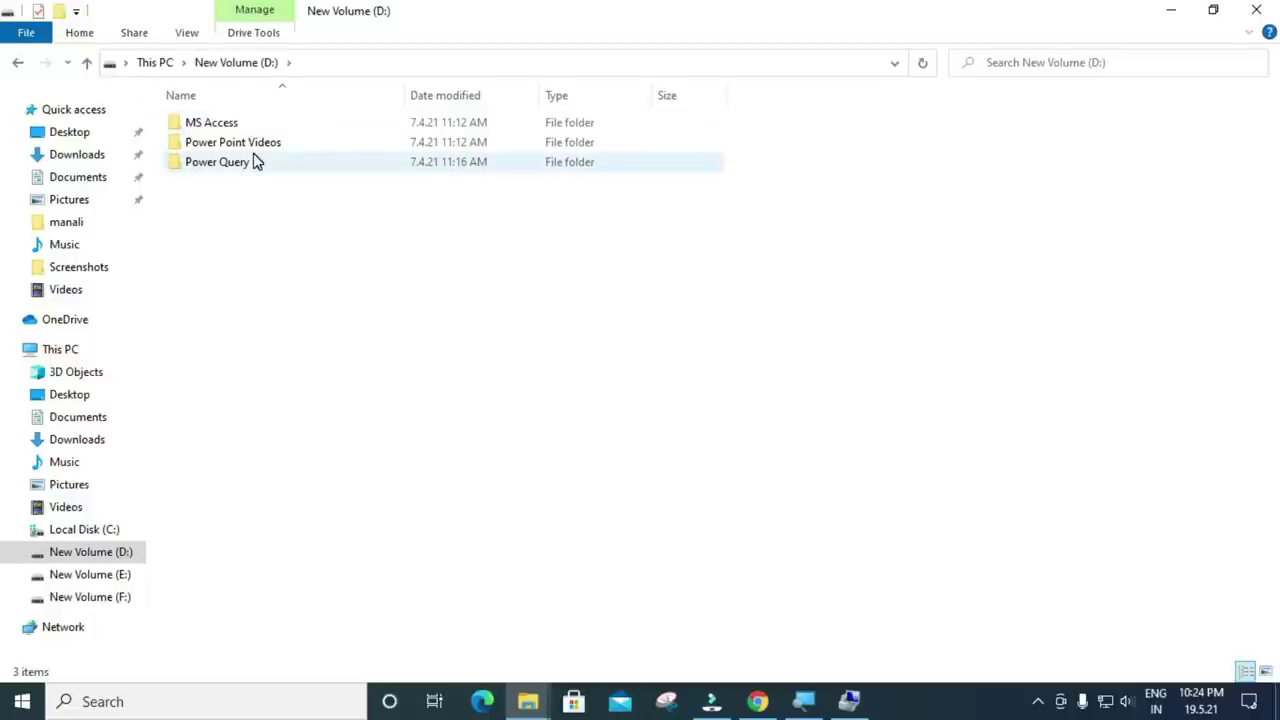
{"action": "left_click", "coordinate": [17, 62]}
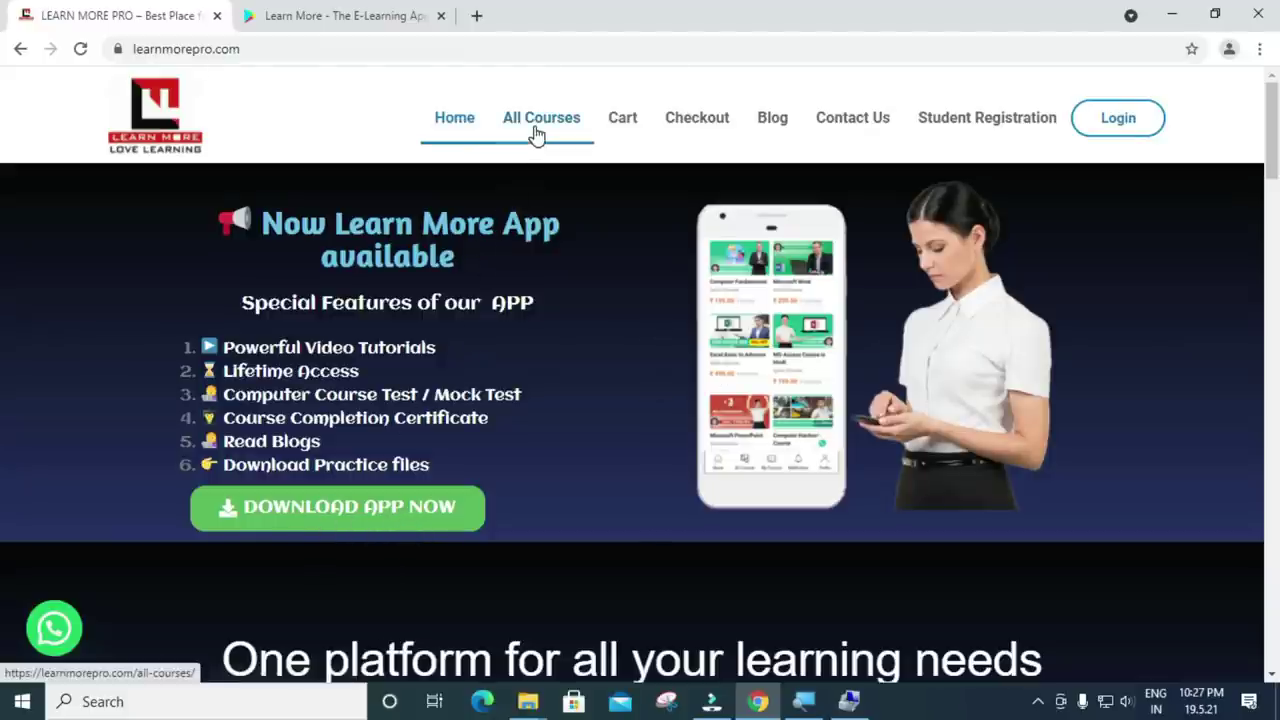
Step: In Chrome, view the Learn More app's Google Play page and look through the All Courses list on learnmorepro.com
{"action": "left_click", "coordinate": [345, 18]}
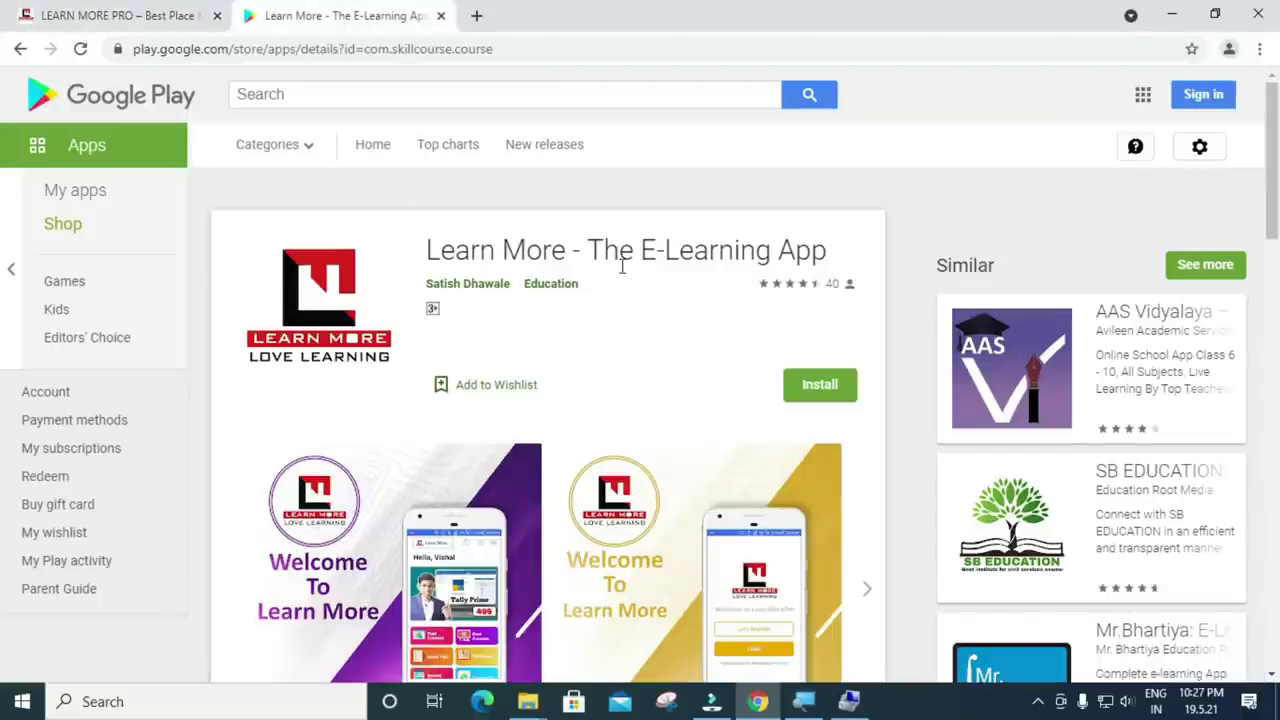
{"action": "left_click", "coordinate": [55, 12]}
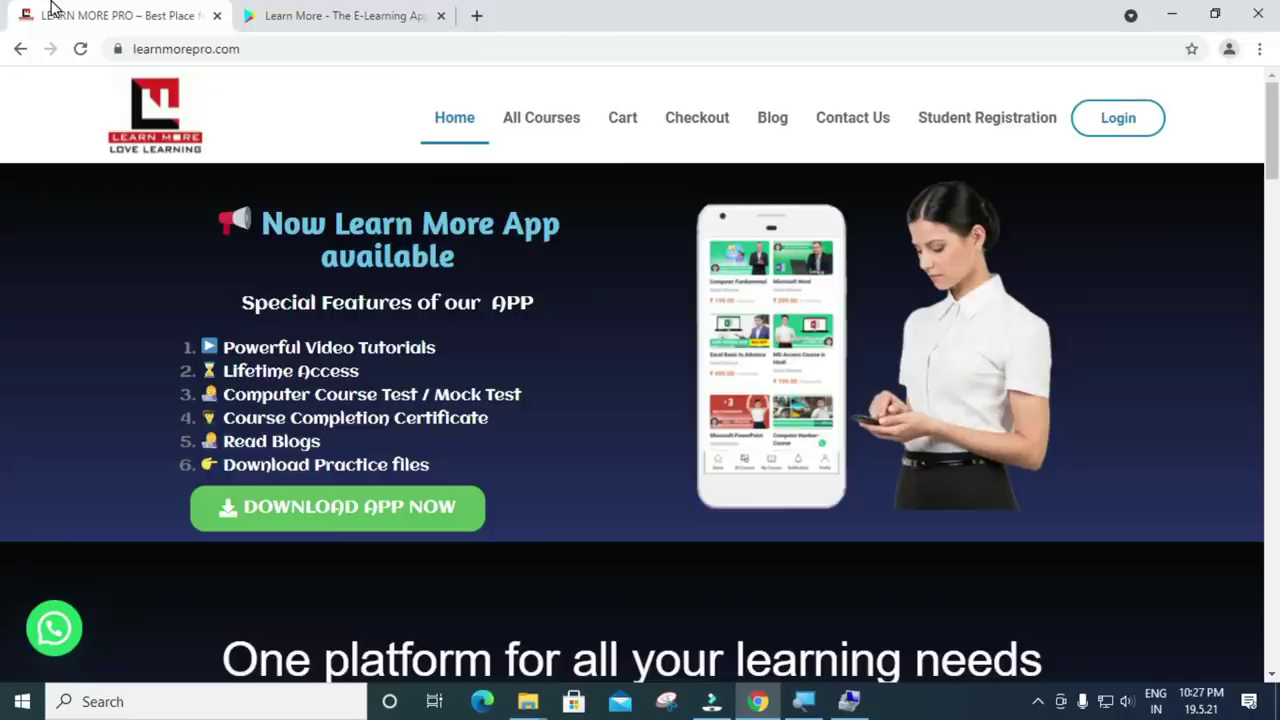
{"action": "left_click", "coordinate": [541, 118]}
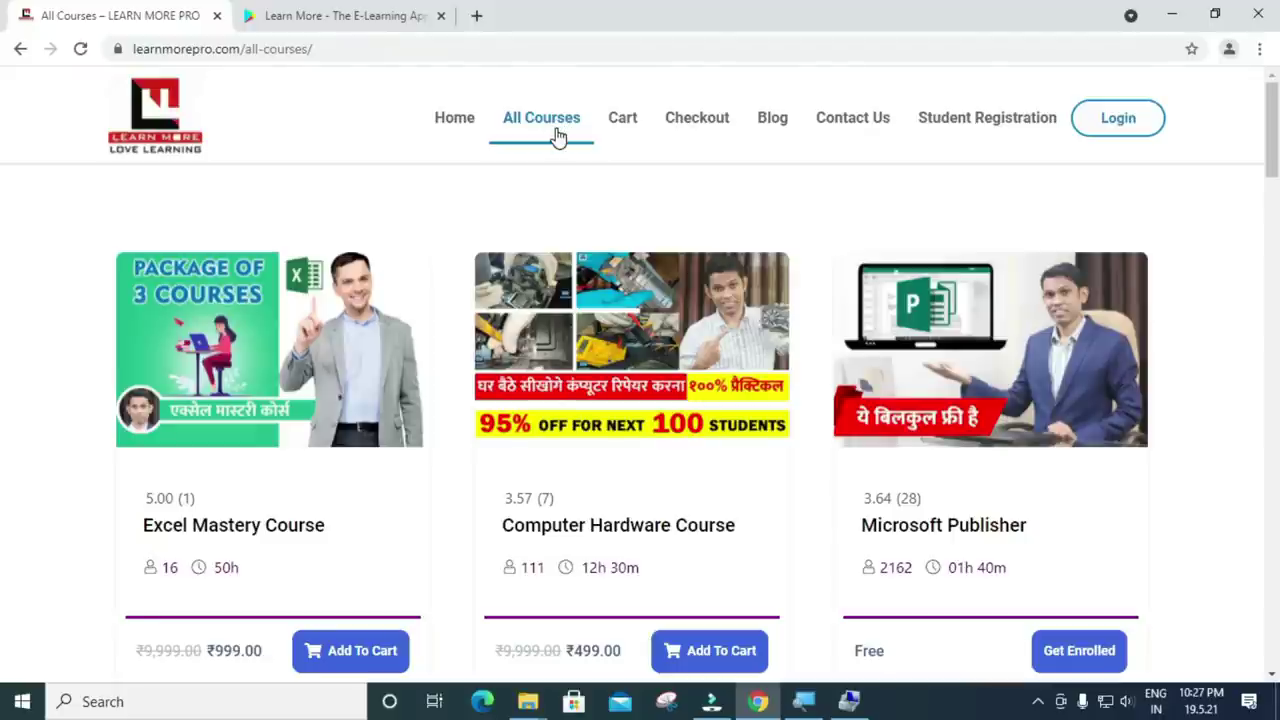
{"action": "scroll", "coordinate": [600, 214], "scroll_direction": "down", "scroll_amount": 1}
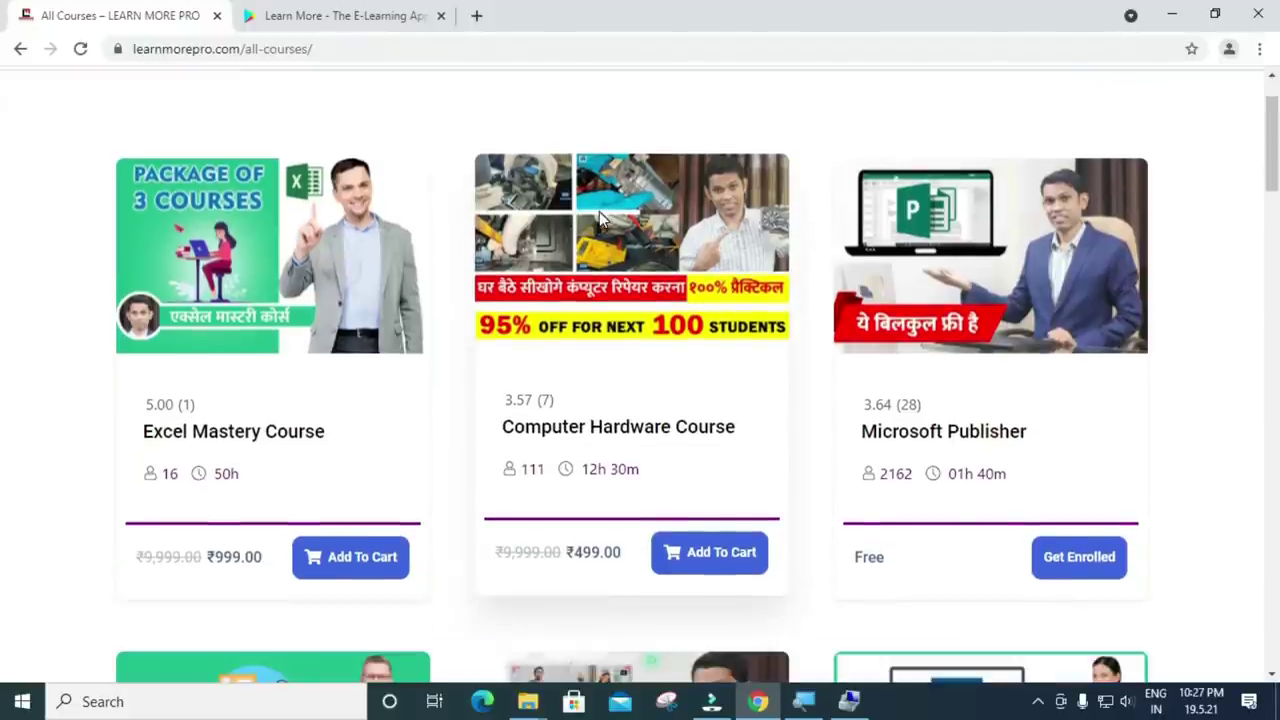
{"action": "scroll", "coordinate": [599, 211], "scroll_direction": "down", "scroll_amount": 1}
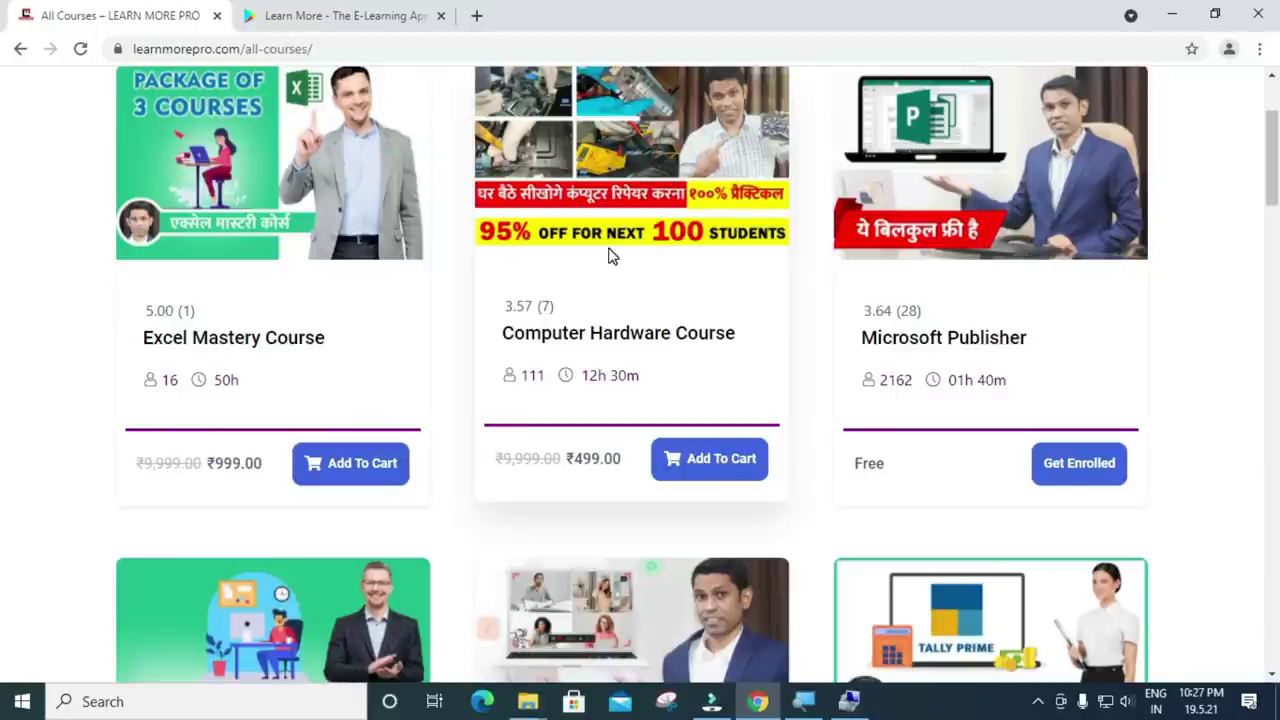
{"action": "scroll", "coordinate": [612, 262], "scroll_direction": "down", "scroll_amount": 1}
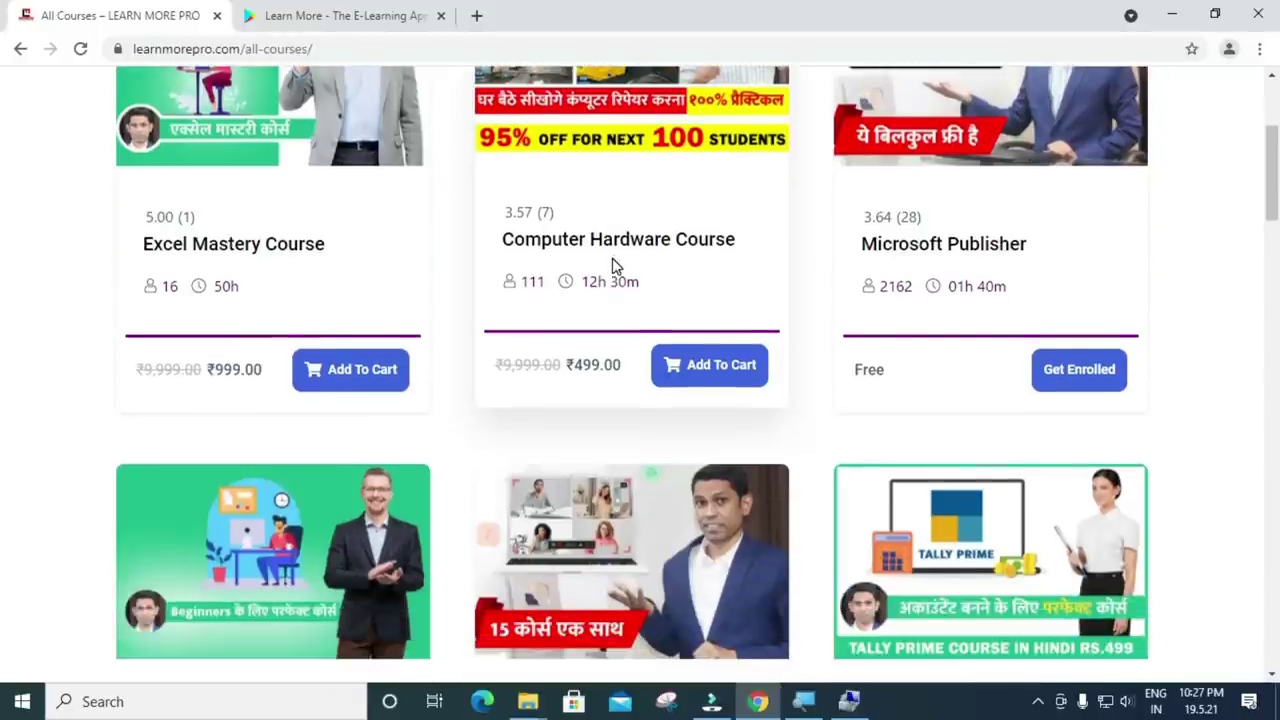
Step: Open the Computer Hardware Course page and review the lessons in its course curriculum
{"action": "left_click", "coordinate": [615, 250]}
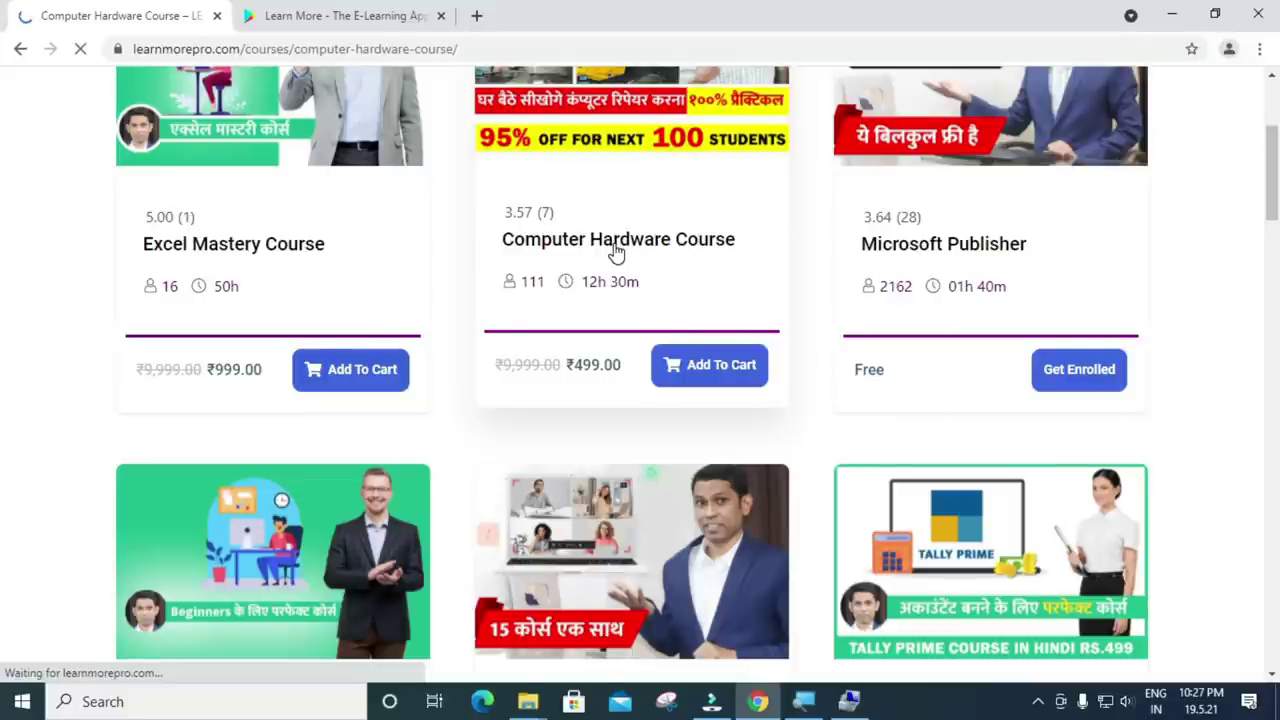
{"action": "scroll", "coordinate": [612, 255], "scroll_direction": "down", "scroll_amount": 10}
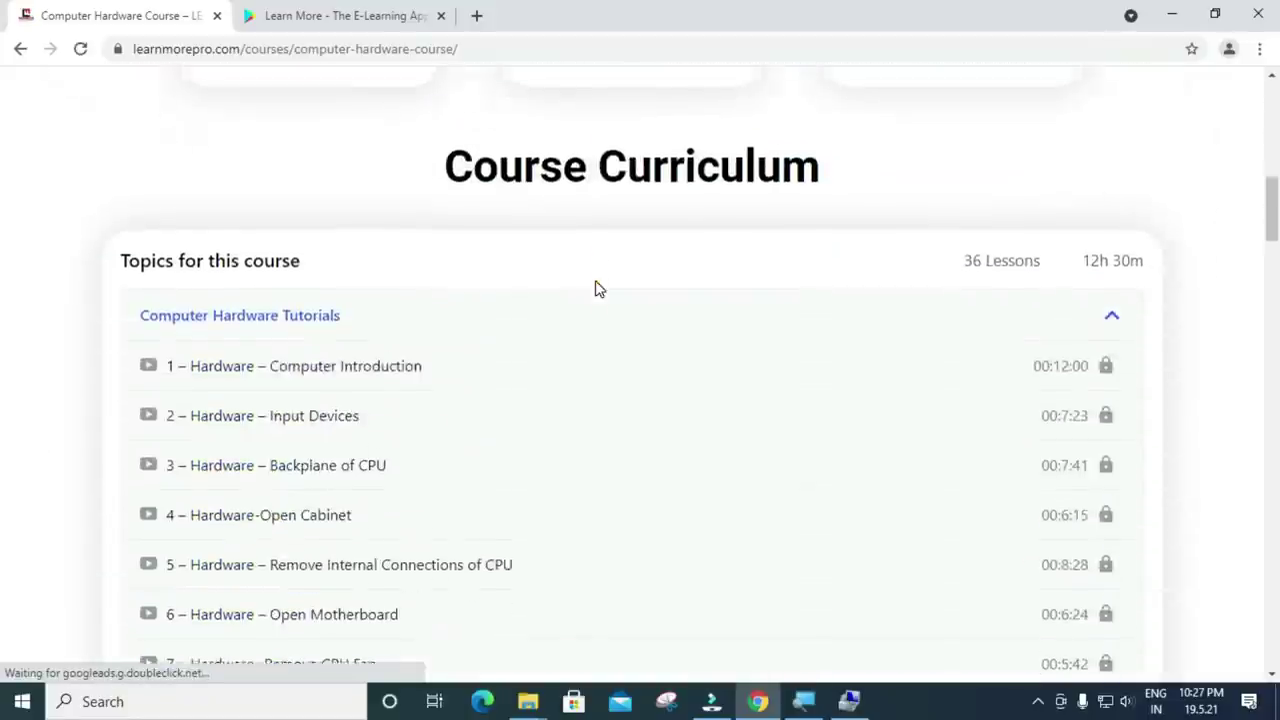
{"action": "scroll", "coordinate": [510, 285], "scroll_direction": "down", "scroll_amount": 3}
{"action": "scroll", "coordinate": [300, 277], "scroll_direction": "down", "scroll_amount": 2}
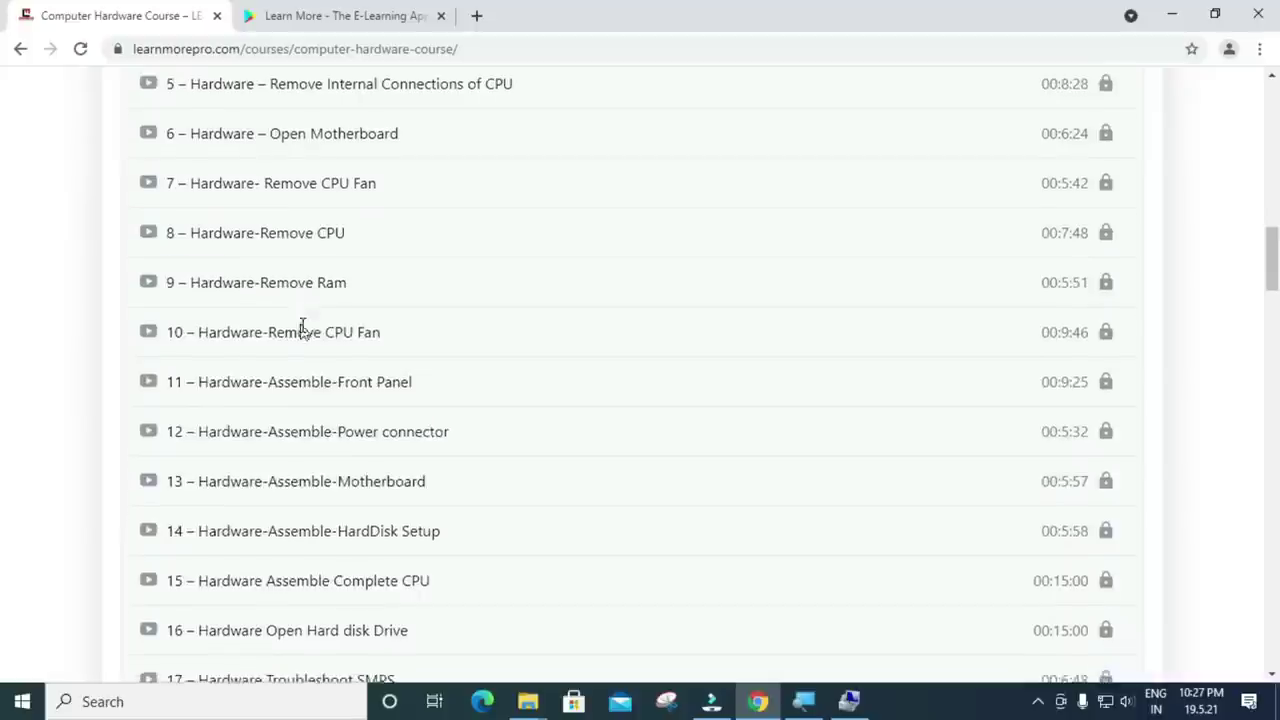
{"action": "scroll", "coordinate": [302, 330], "scroll_direction": "down", "scroll_amount": 10}
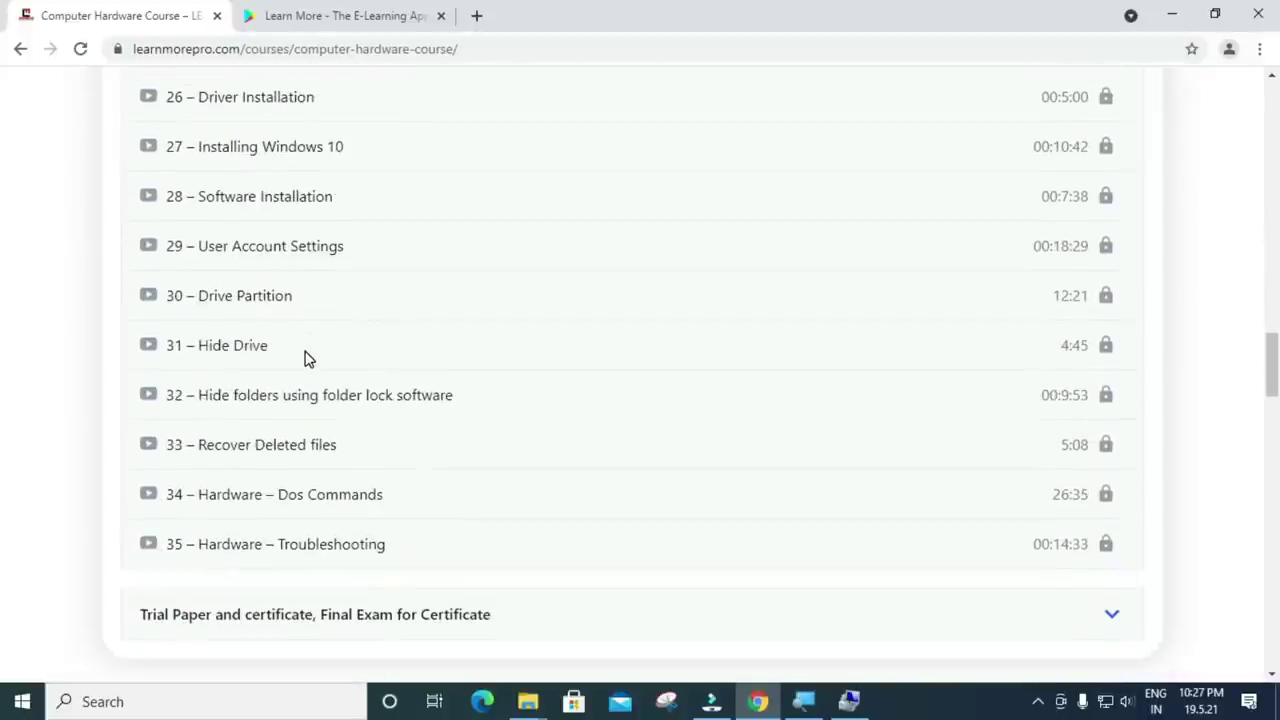
{"action": "scroll", "coordinate": [308, 360], "scroll_direction": "up", "scroll_amount": 20}
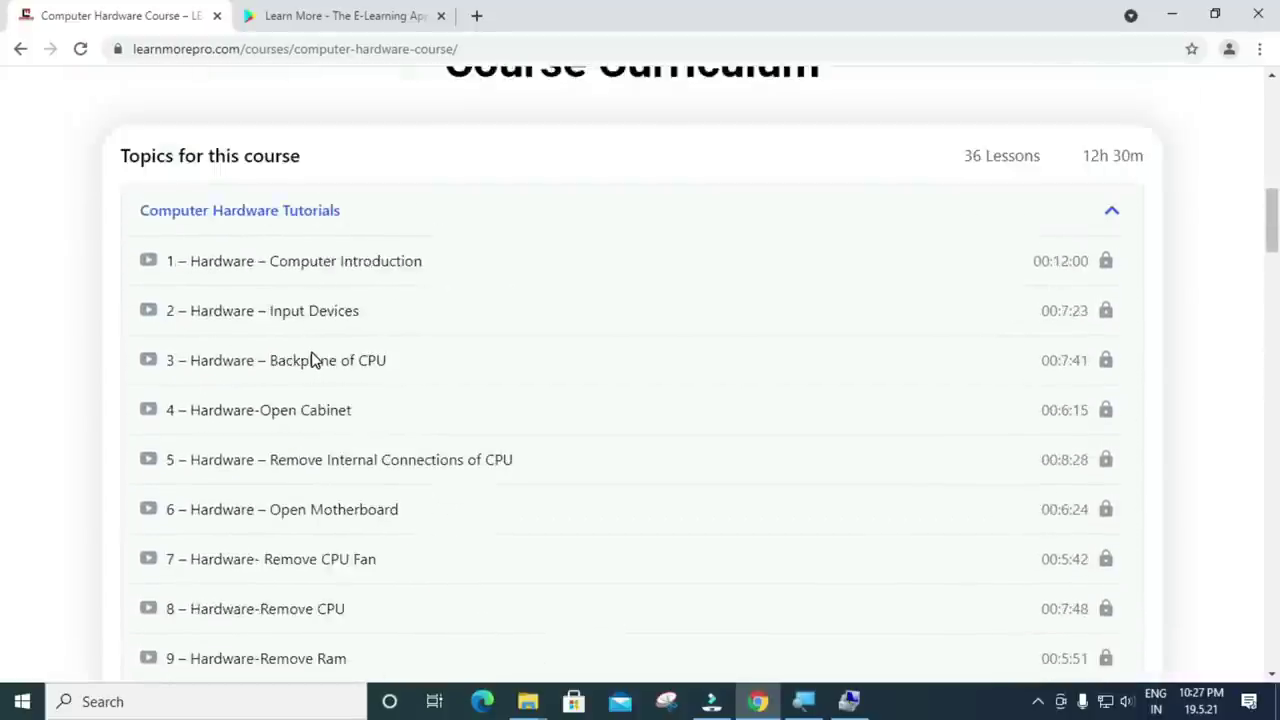
Step: Return to the All Courses list and browse the other courses further down the page
{"action": "left_click", "coordinate": [17, 50]}
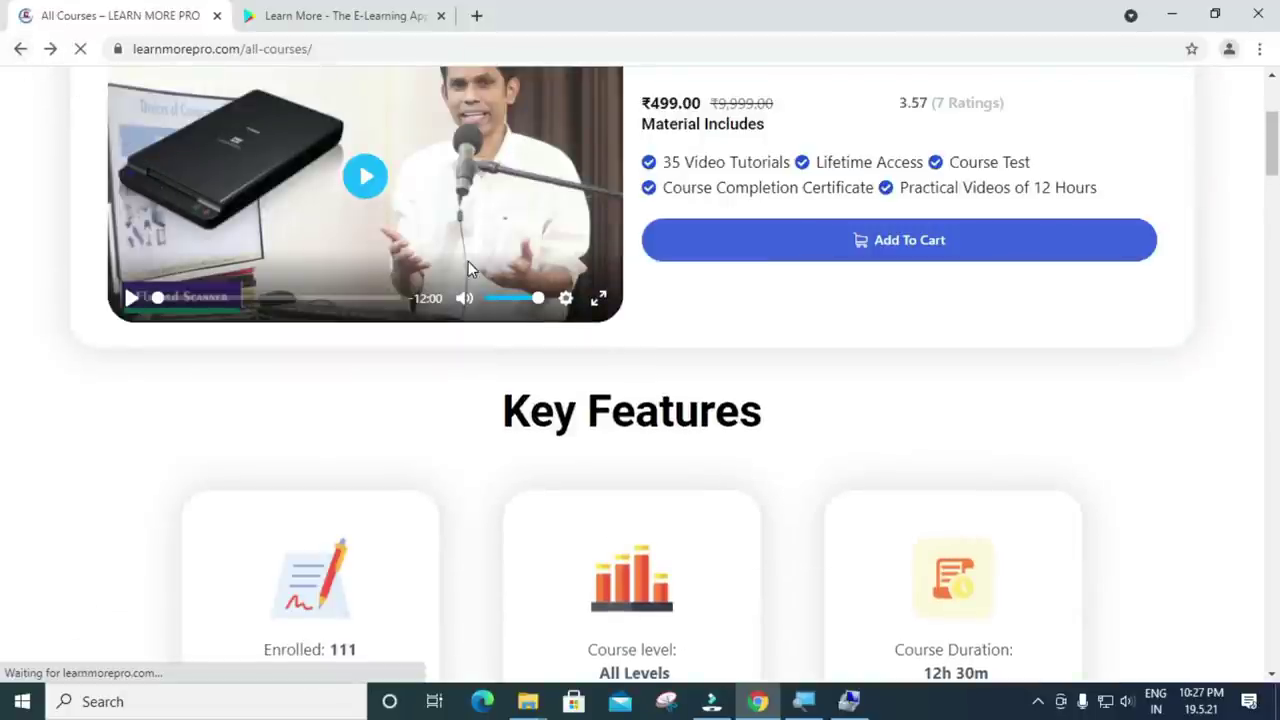
{"action": "scroll", "coordinate": [523, 315], "scroll_direction": "down", "scroll_amount": 3}
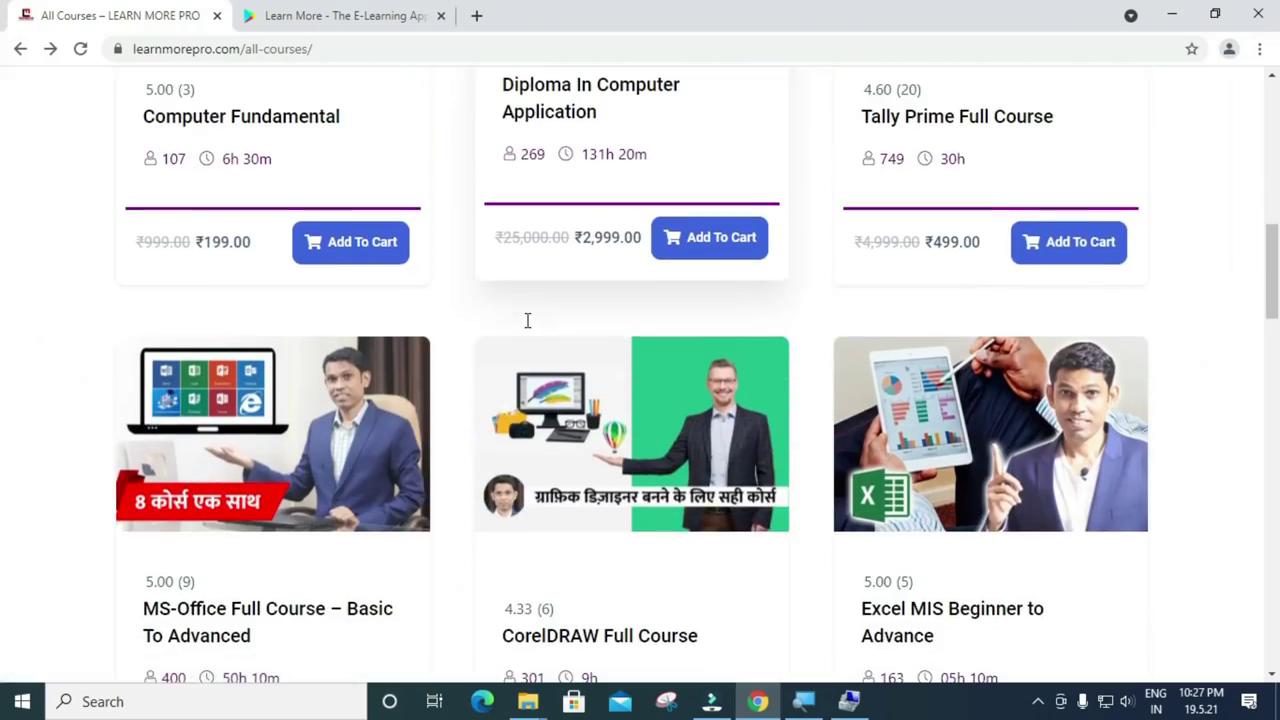
{"action": "scroll", "coordinate": [527, 335], "scroll_direction": "up", "scroll_amount": 3}
{"action": "scroll", "coordinate": [527, 335], "scroll_direction": "down", "scroll_amount": 6}
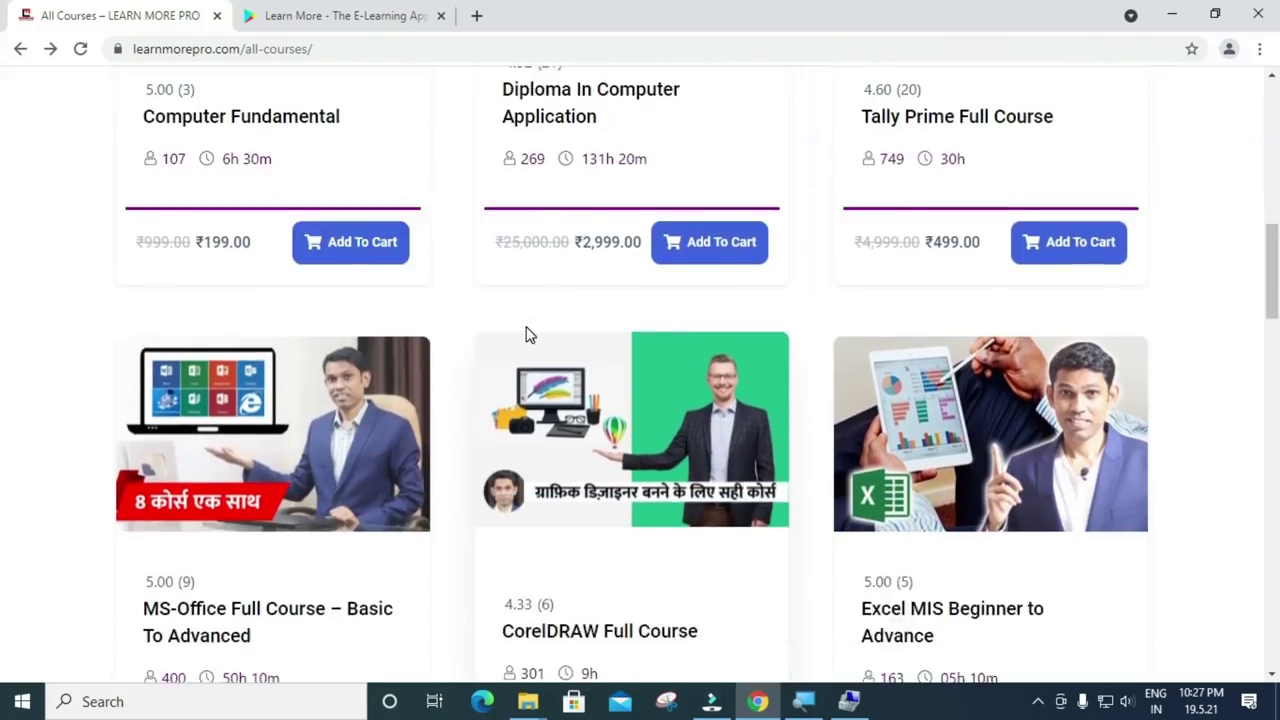
{"action": "scroll", "coordinate": [527, 335], "scroll_direction": "down", "scroll_amount": 7}
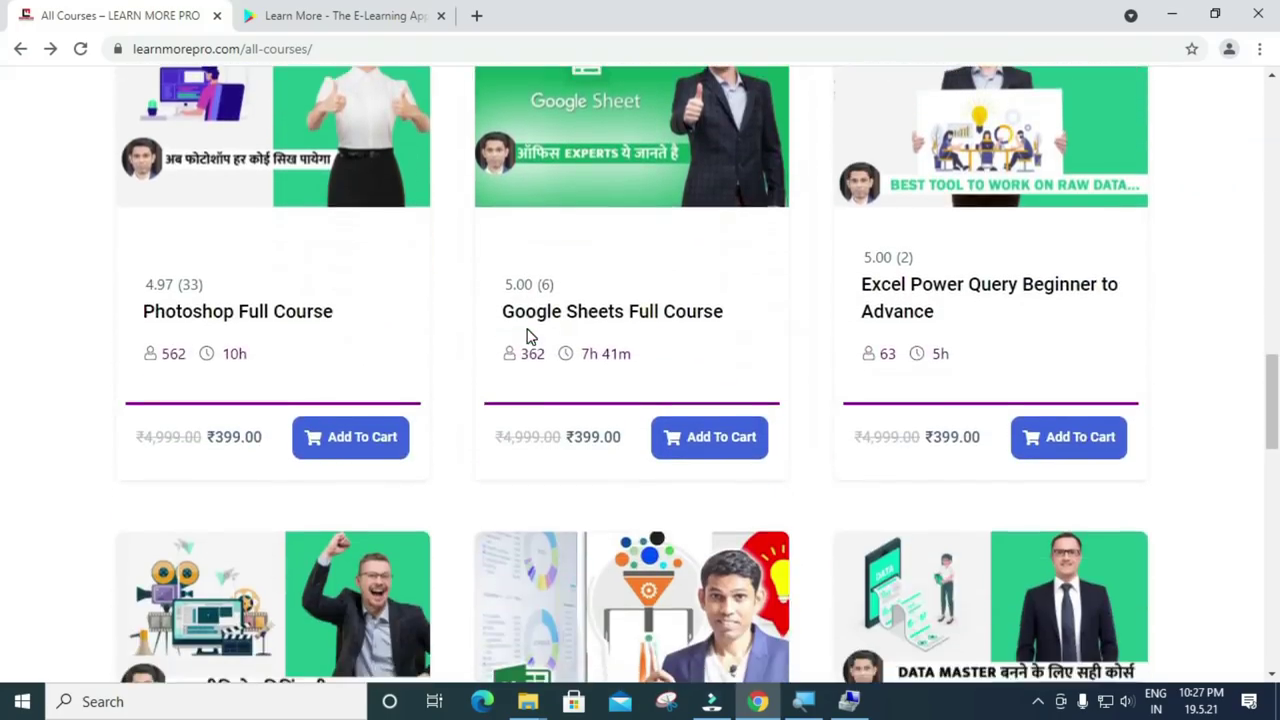
{"action": "scroll", "coordinate": [528, 336], "scroll_direction": "down", "scroll_amount": 5}
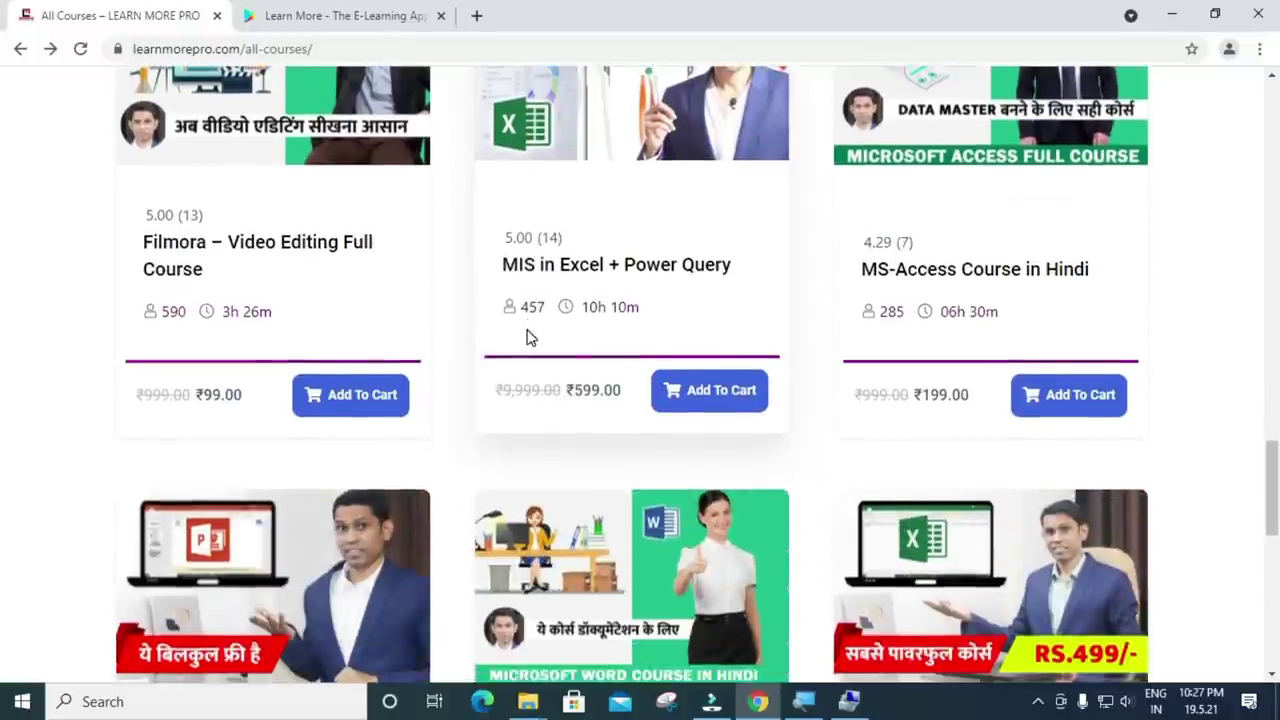
{"action": "scroll", "coordinate": [528, 339], "scroll_direction": "down", "scroll_amount": 2}
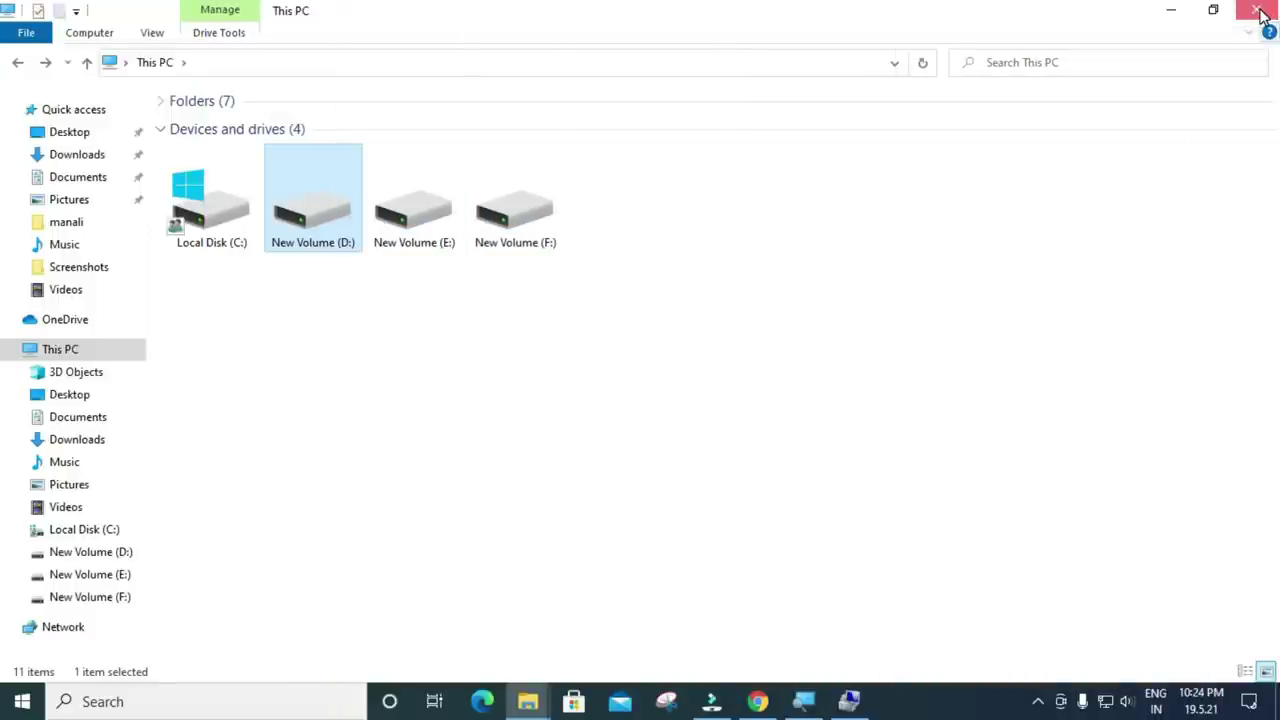
Step: Close File Explorer and remove the drive letter D: from the 9.90 GB volume in Disk Management
{"action": "left_click", "coordinate": [1258, 10]}
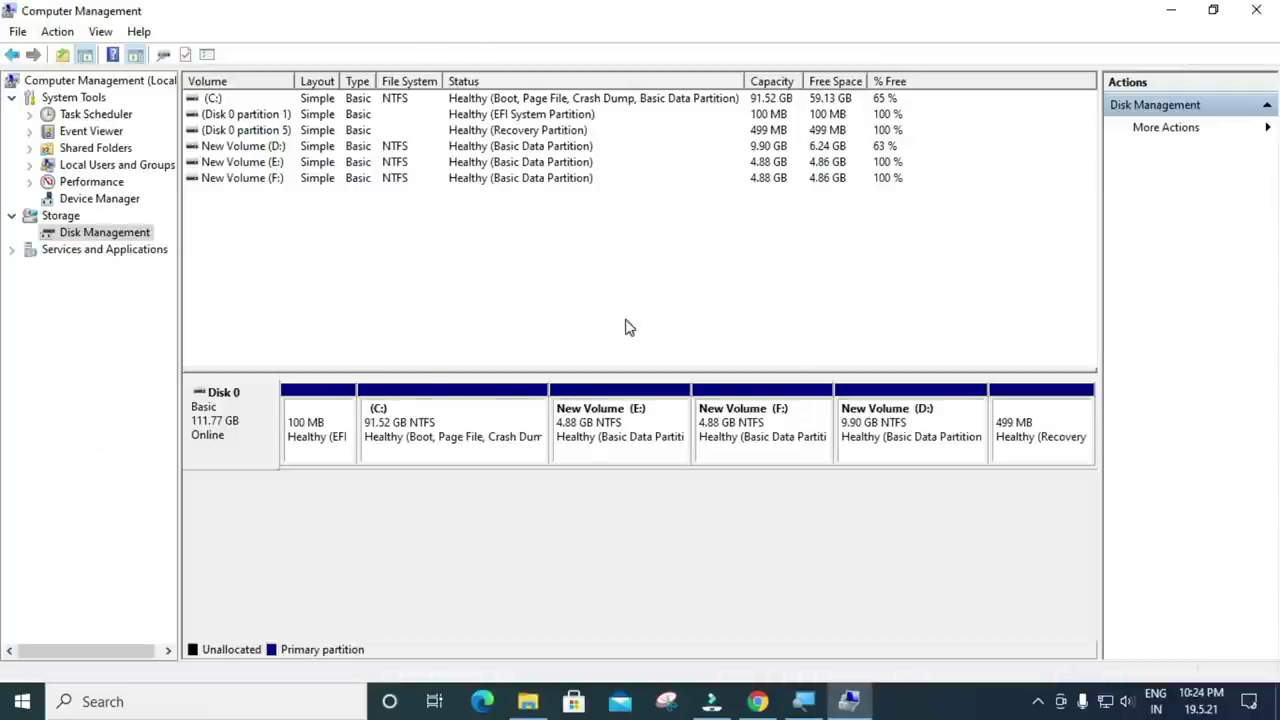
{"action": "left_click", "coordinate": [918, 432]}
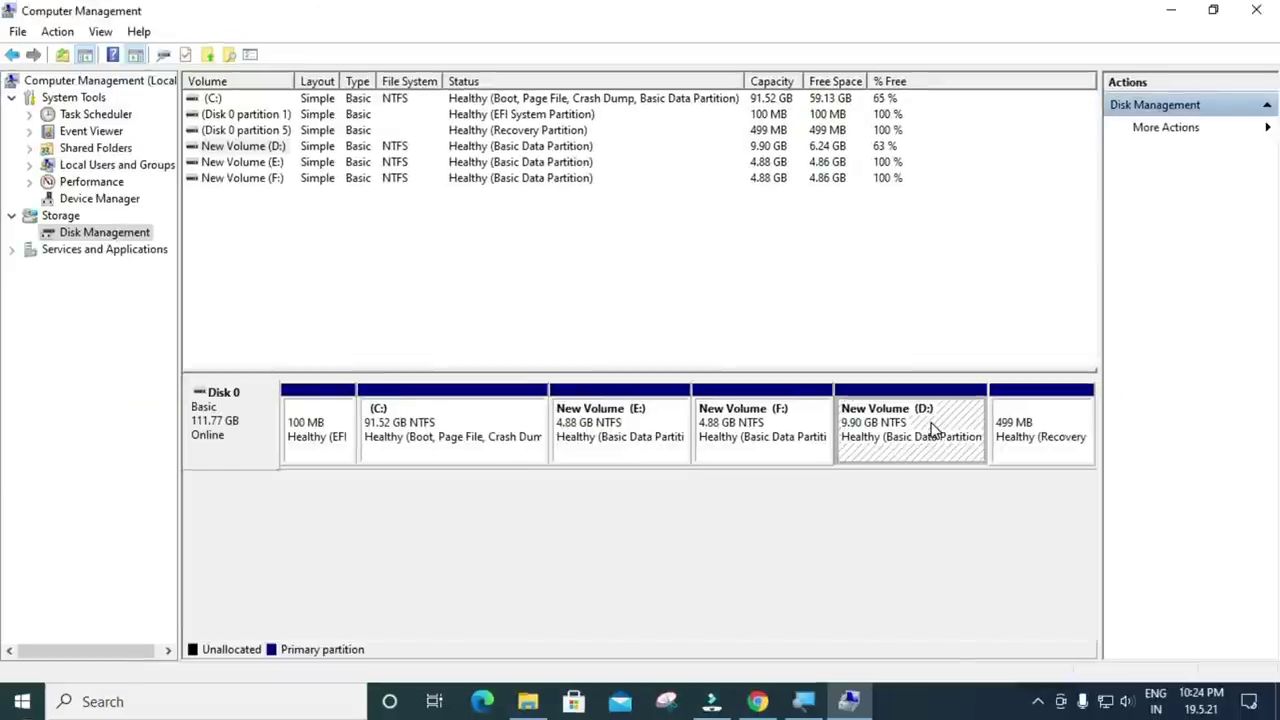
{"action": "right_click", "coordinate": [932, 429]}
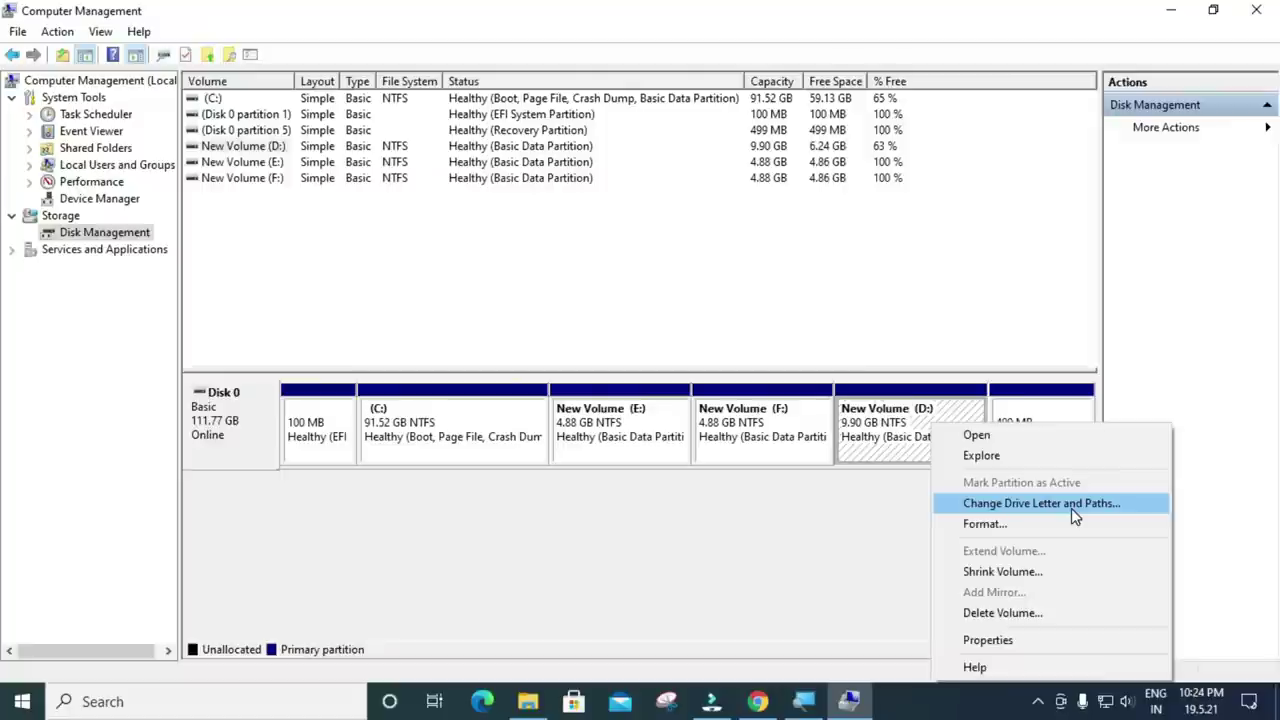
{"action": "left_click", "coordinate": [1071, 508]}
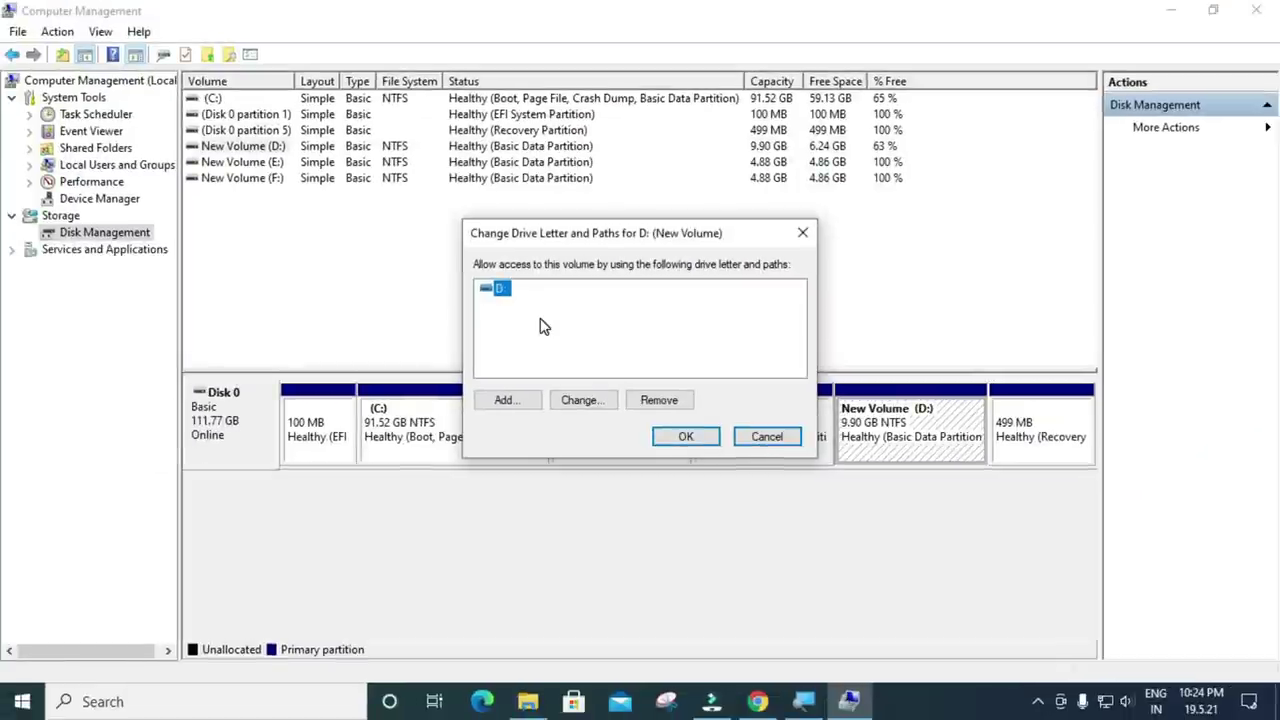
{"action": "left_click", "coordinate": [656, 398]}
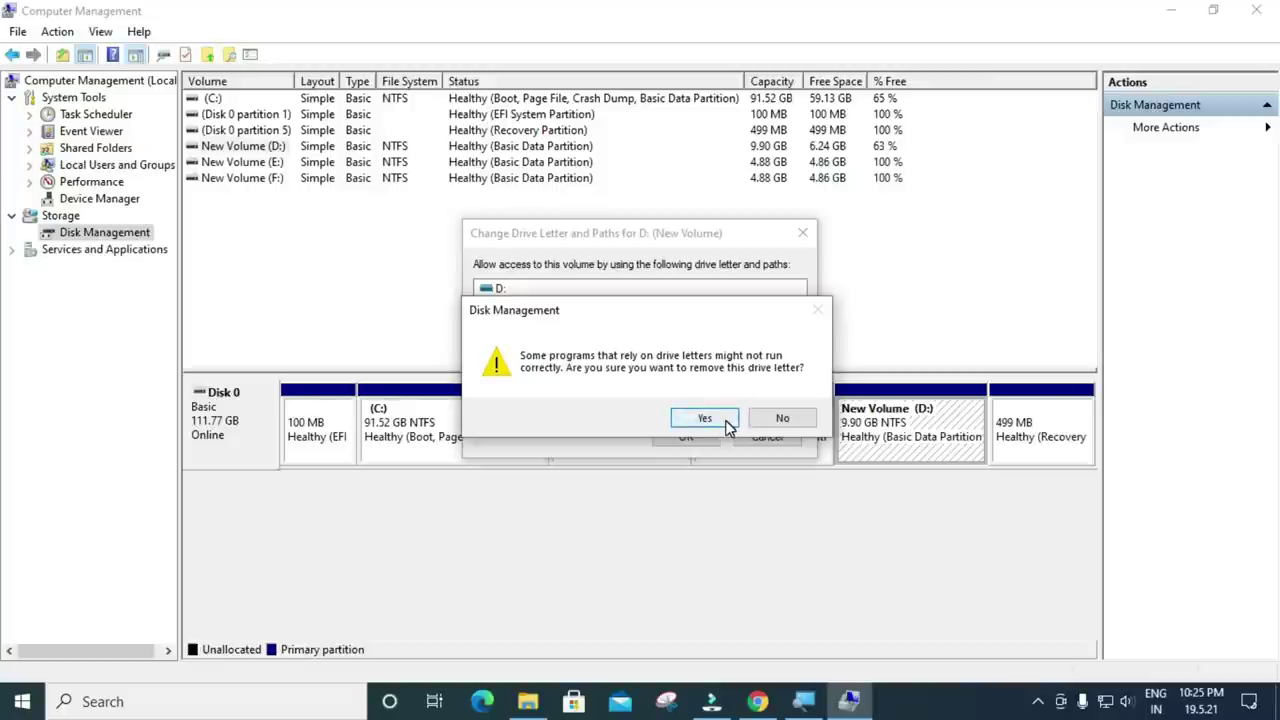
{"action": "left_click", "coordinate": [728, 425]}
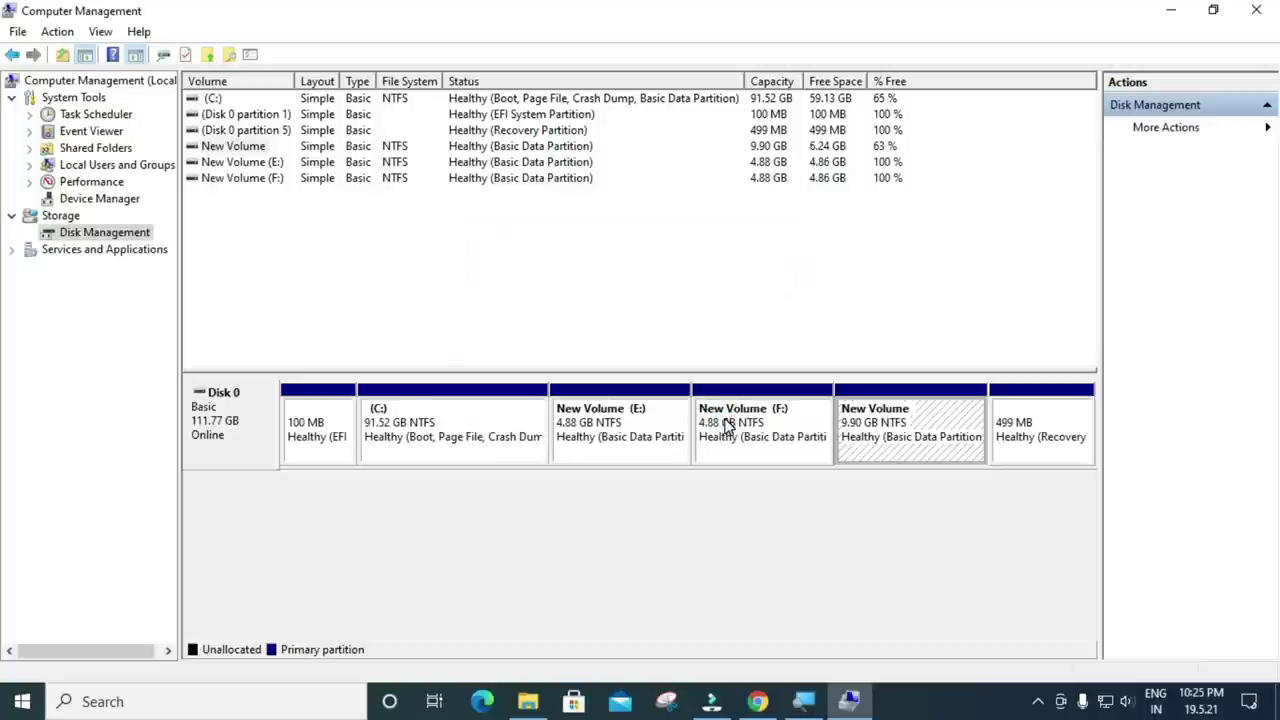
Step: Open This PC in File Explorer and check whether the 9.90 GB volume is listed among the drives
{"action": "left_click", "coordinate": [886, 452]}
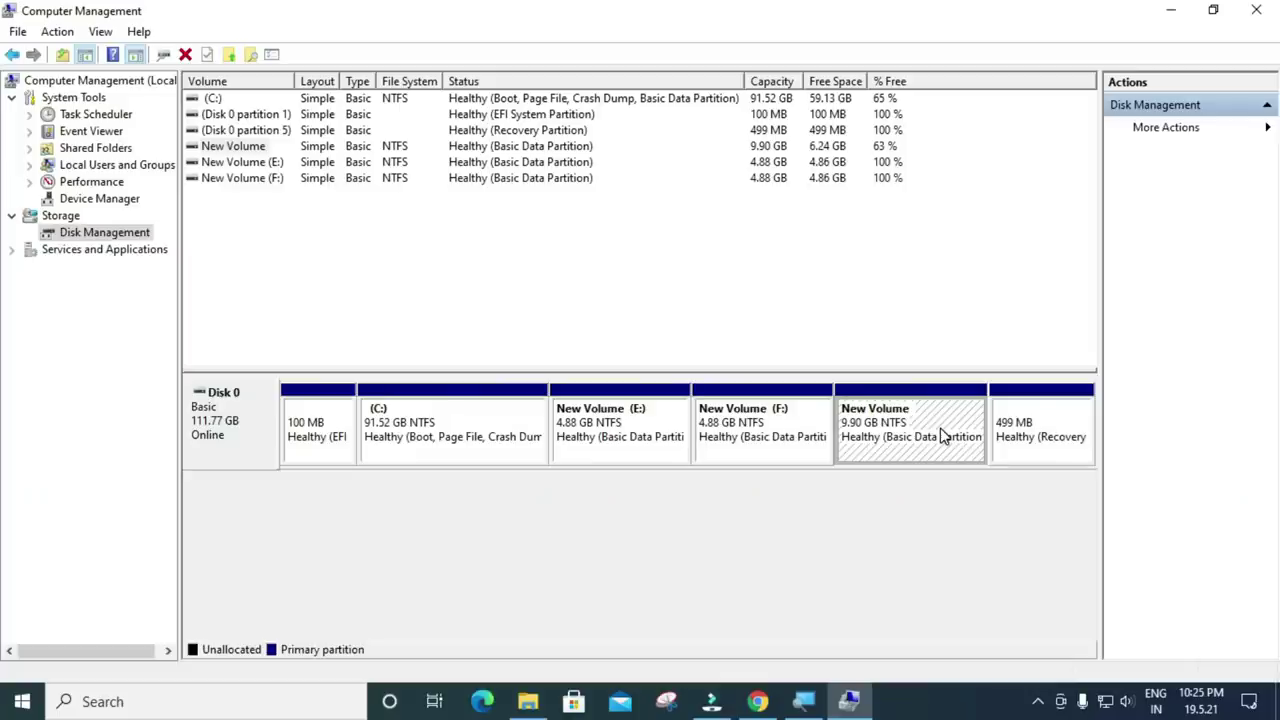
{"action": "key", "text": "super+e"}
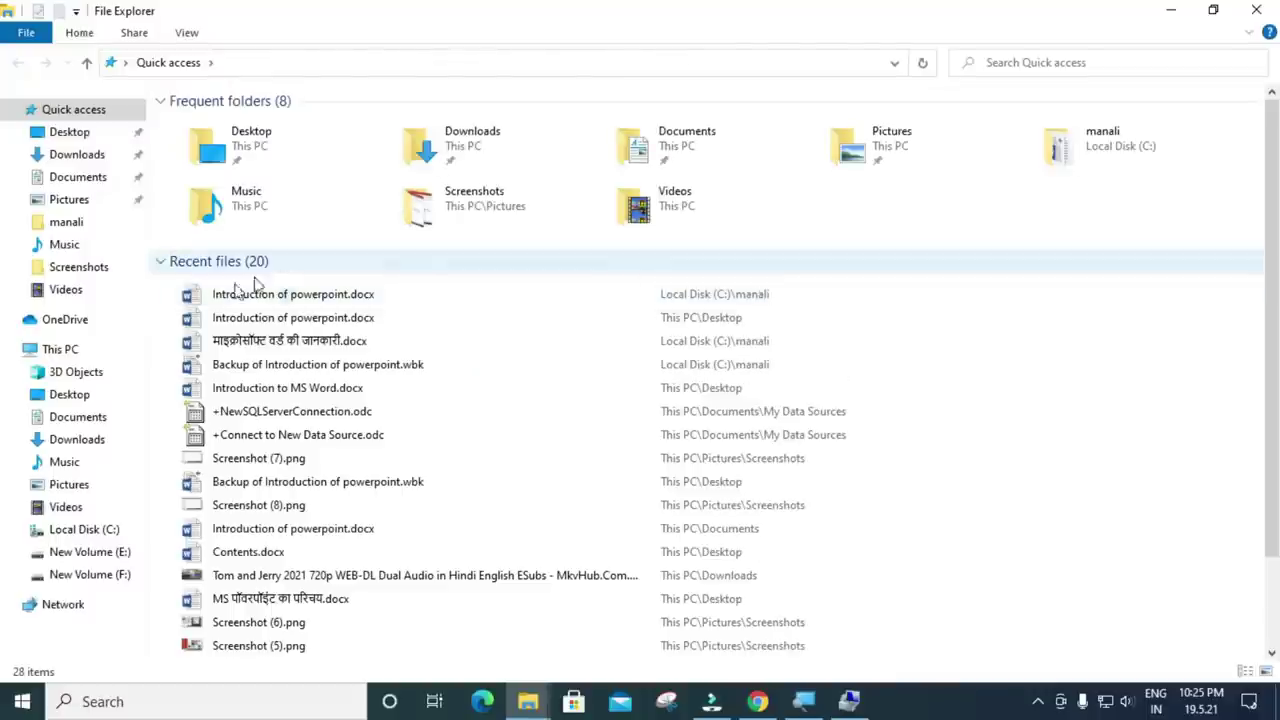
{"action": "left_click", "coordinate": [72, 352]}
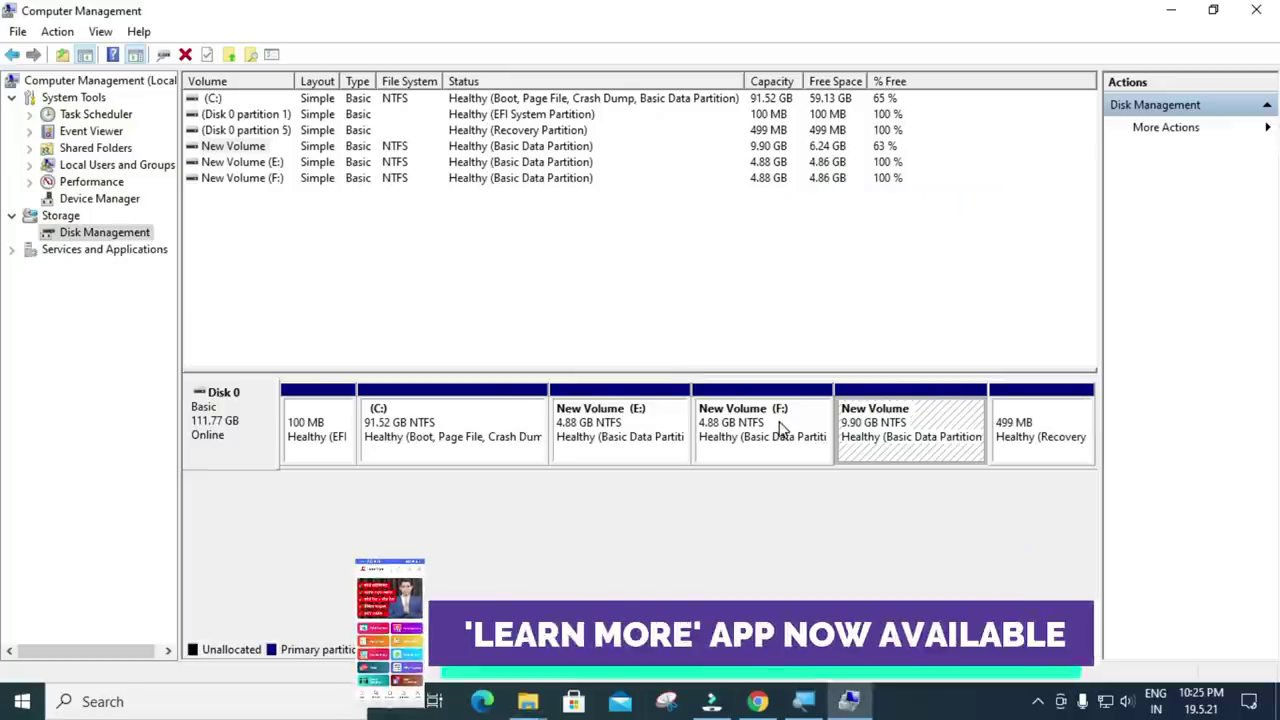
Step: Assign drive letter D to the unlettered 9.90 GB volume in Disk Management
{"action": "left_click", "coordinate": [856, 440]}
{"action": "right_click", "coordinate": [870, 428]}
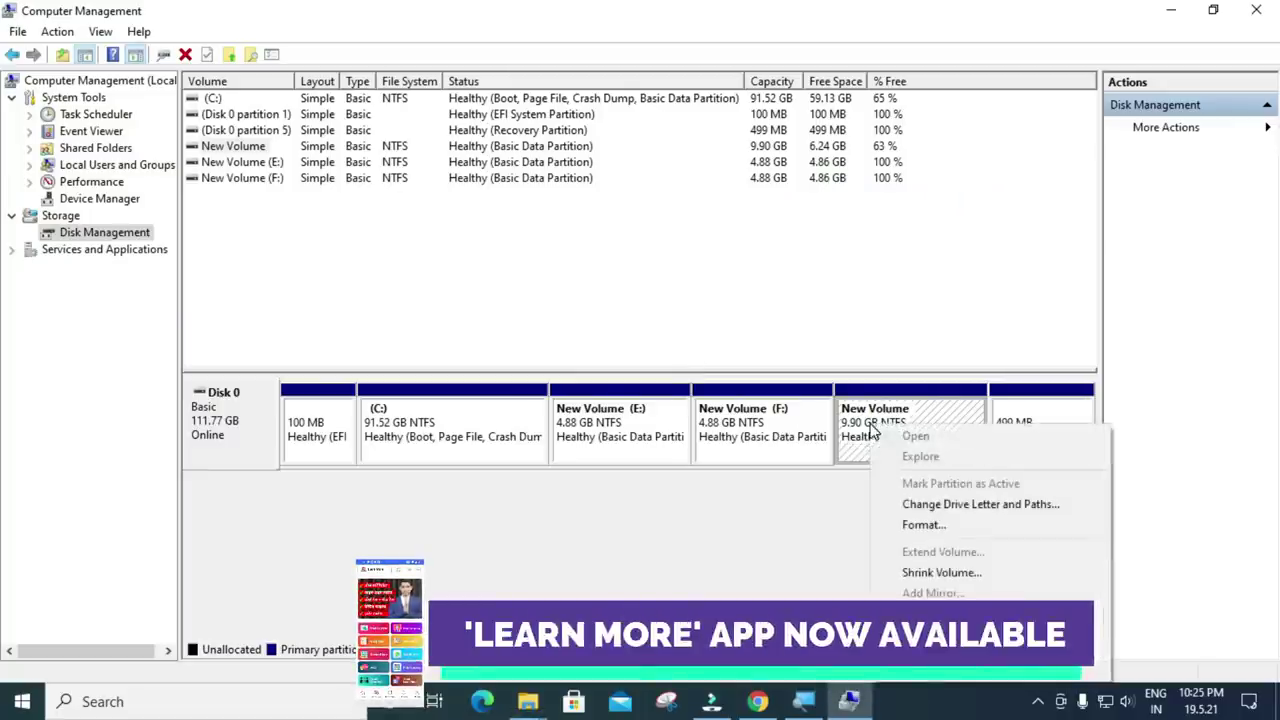
{"action": "left_click", "coordinate": [990, 506]}
{"action": "left_click", "coordinate": [538, 400]}
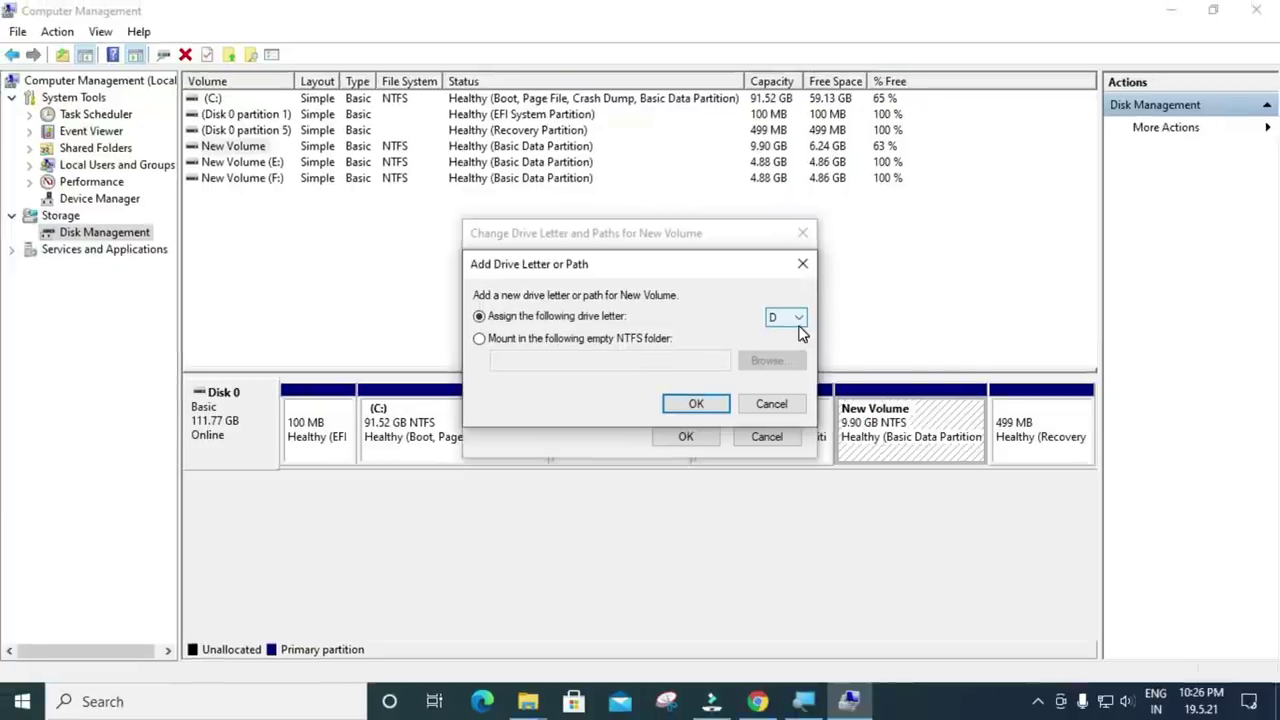
{"action": "left_click", "coordinate": [696, 403]}
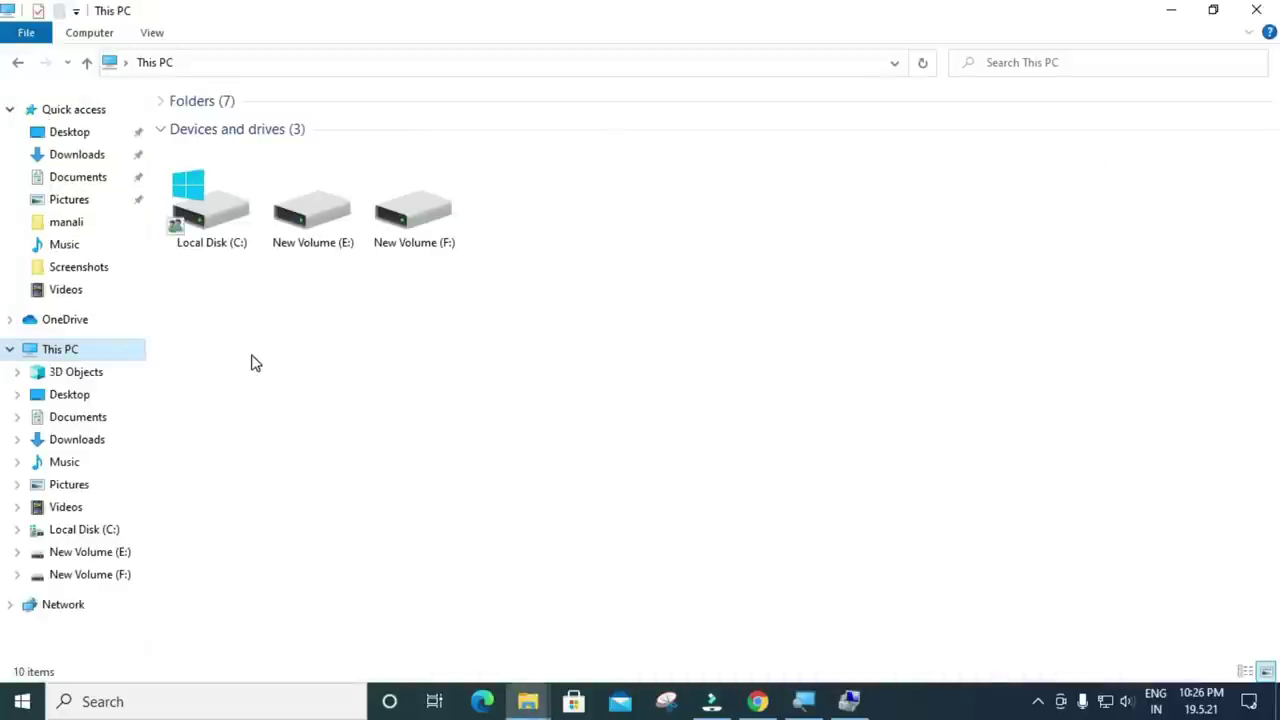
Step: Refresh This PC in File Explorer and check the D: drive and its available actions
{"action": "right_click", "coordinate": [426, 339]}
{"action": "left_click", "coordinate": [469, 418]}
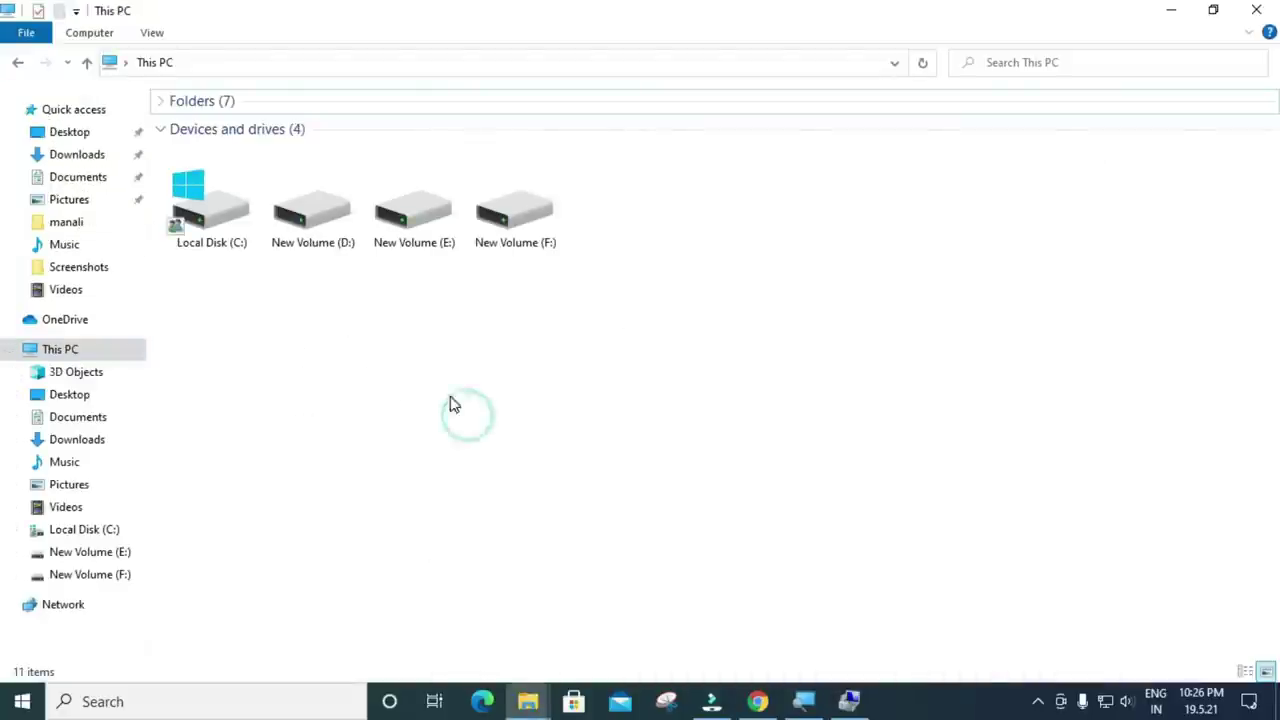
{"action": "left_click", "coordinate": [336, 250]}
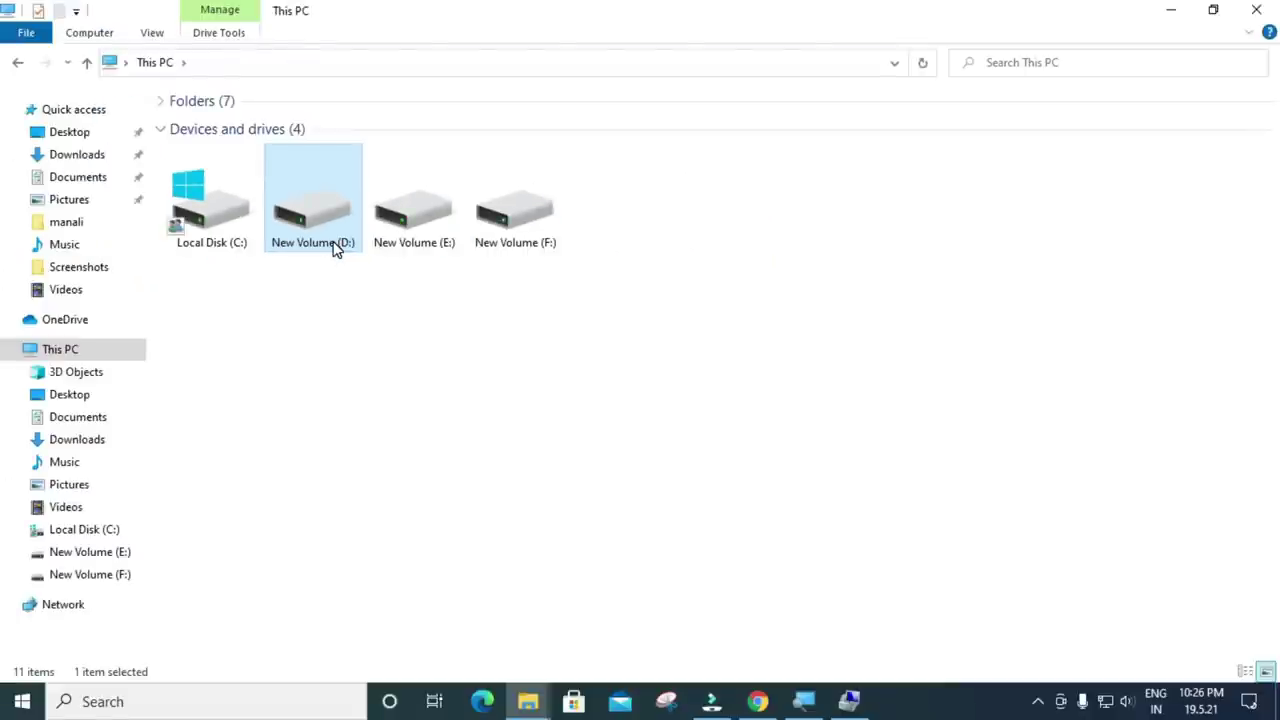
{"action": "right_click", "coordinate": [336, 250]}
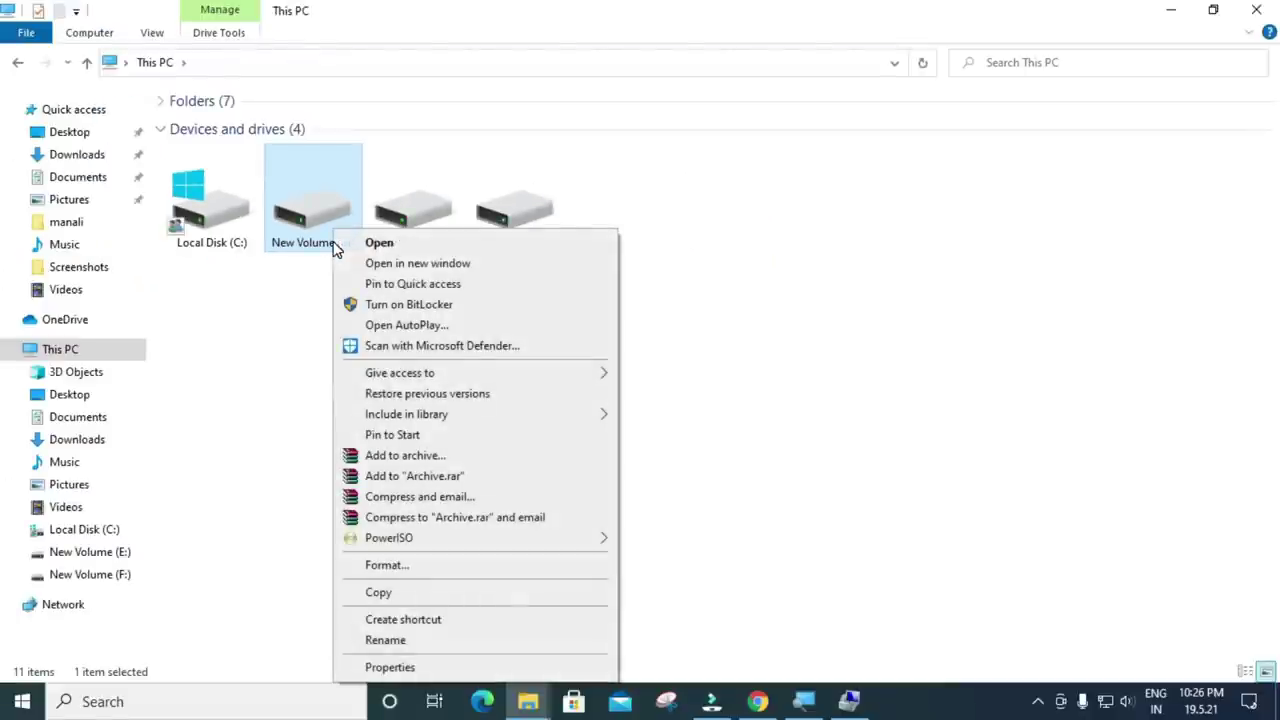
{"action": "left_click", "coordinate": [816, 493]}
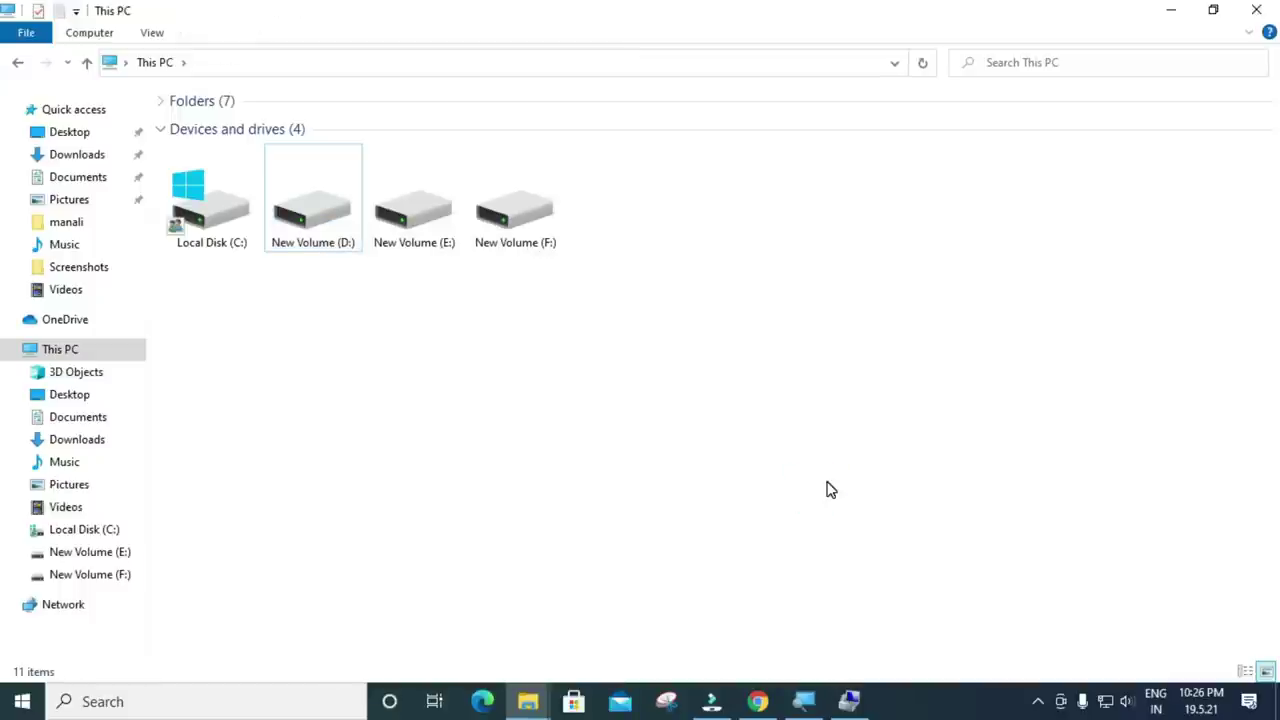
{"action": "left_click", "coordinate": [654, 303]}
Step: Switch to Chrome and look through the All Courses list on learnmorepro.com, returning to its first courses
{"action": "key", "text": "alt+Tab"}
{"action": "scroll", "coordinate": [652, 297], "scroll_direction": "down", "scroll_amount": 10}
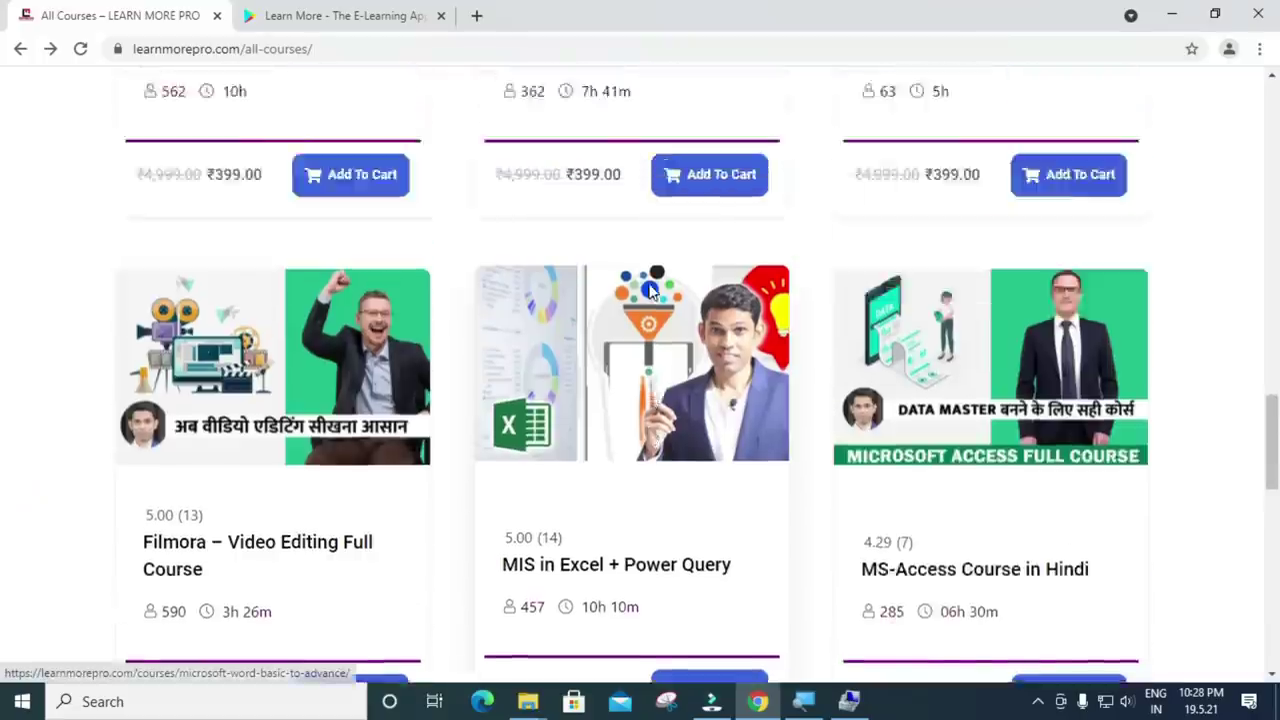
{"action": "scroll", "coordinate": [650, 293], "scroll_direction": "up", "scroll_amount": 3}
{"action": "scroll", "coordinate": [650, 290], "scroll_direction": "up", "scroll_amount": 9}
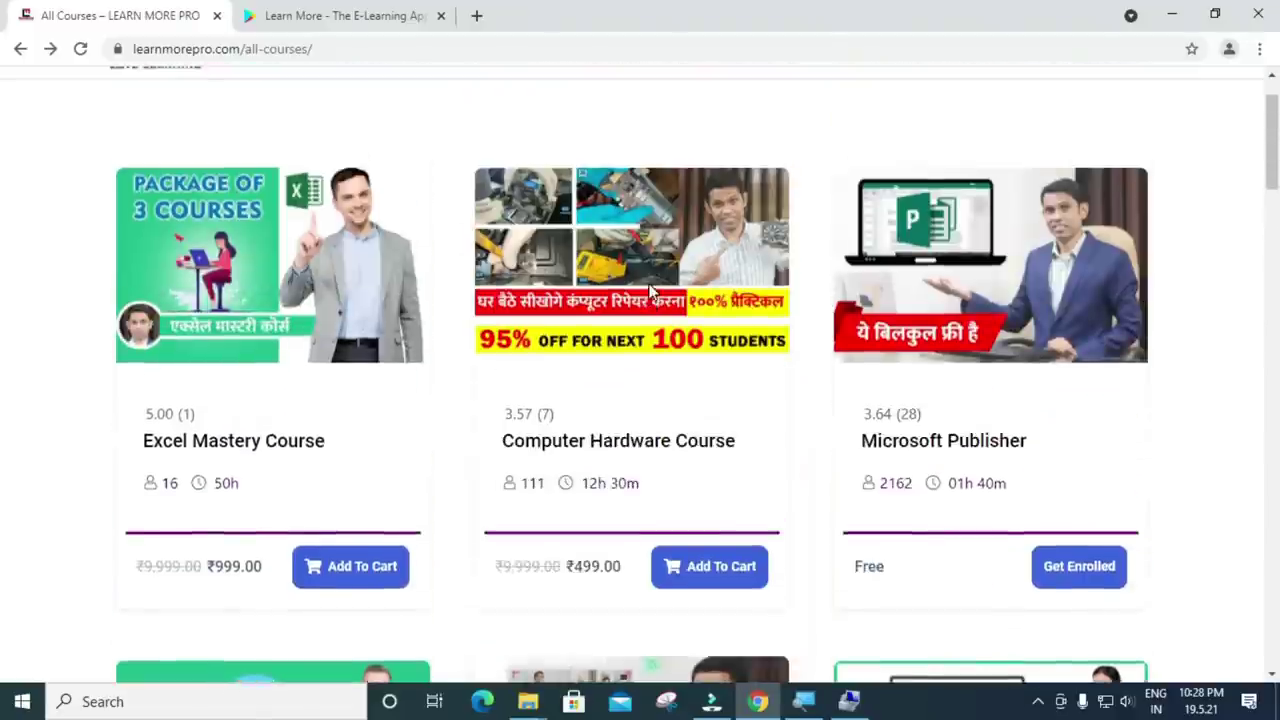